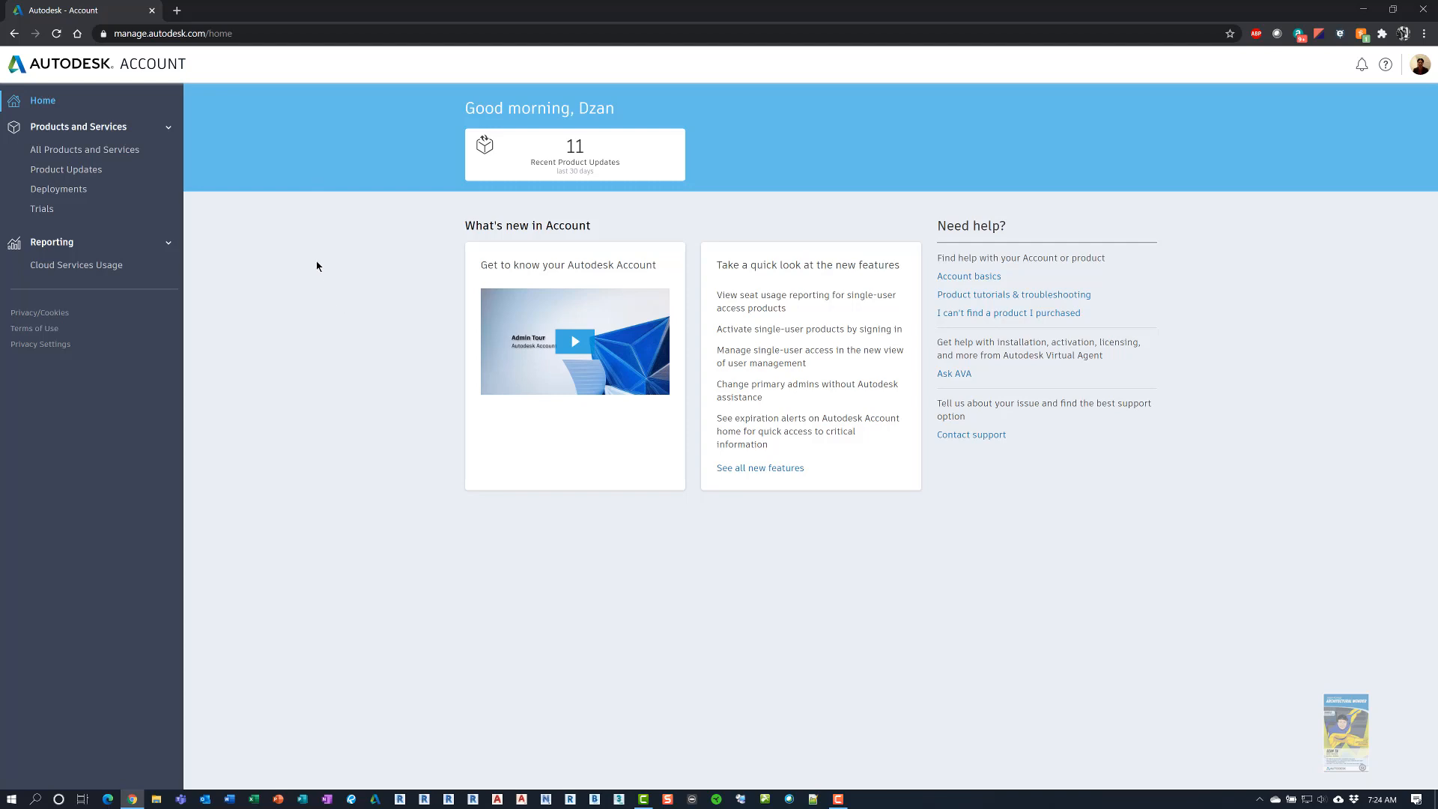
# Find the first Revit entry among all products and services and open its downloads for version 2021
pyautogui.click(124, 150)
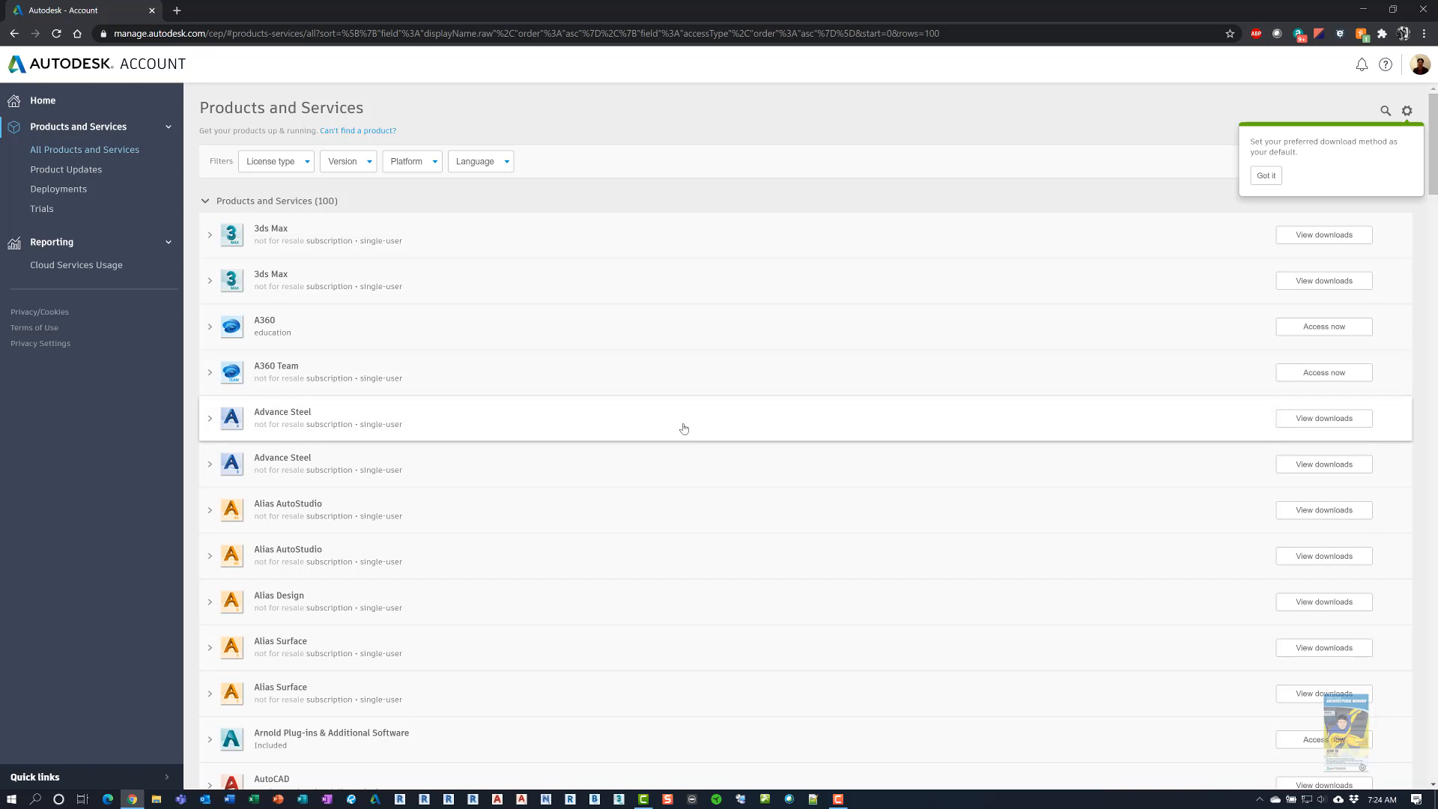
pyautogui.scroll(-15, 684, 429)
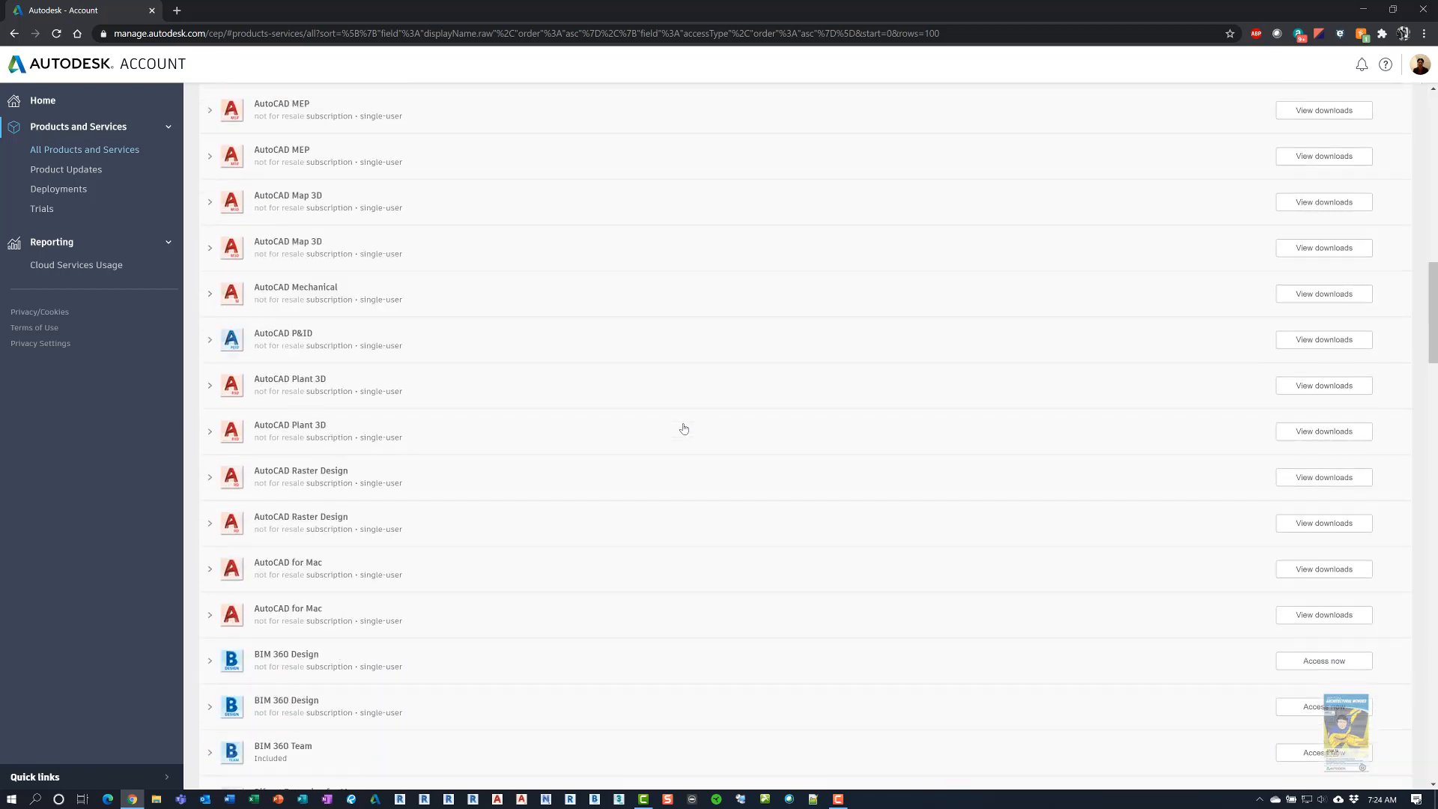
pyautogui.scroll(-10, 684, 428)
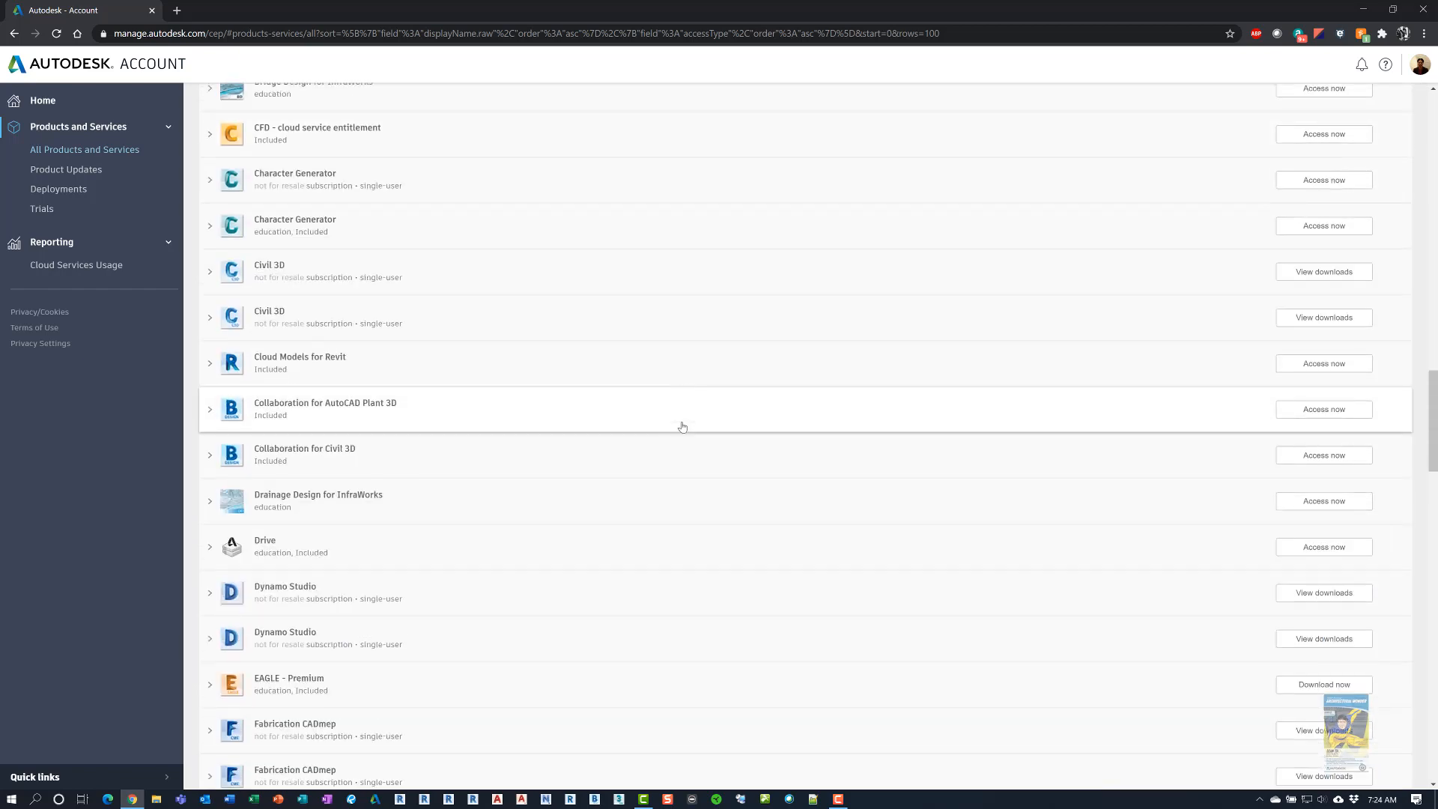
pyautogui.scroll(-15, 683, 427)
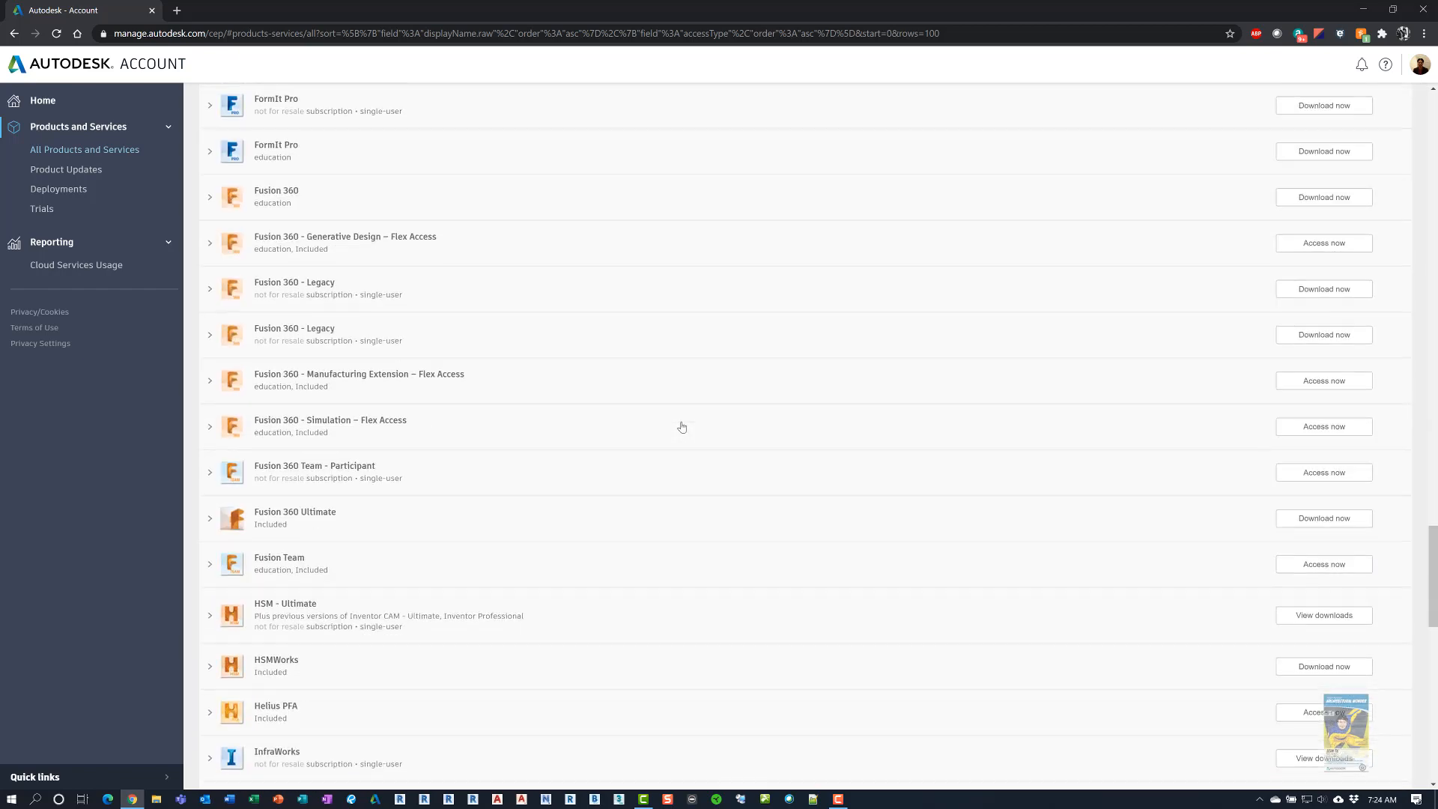
pyautogui.scroll(-15, 681, 427)
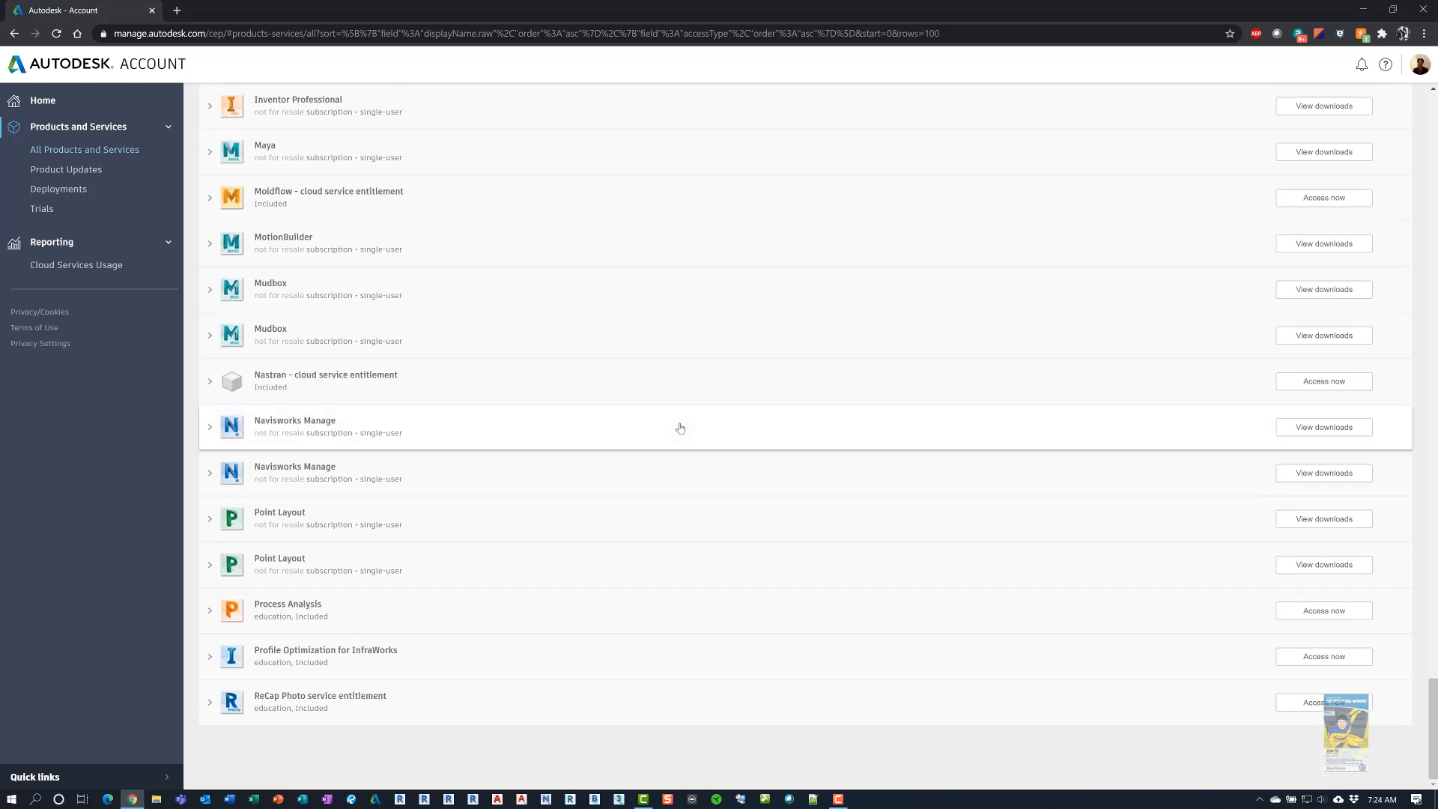
pyautogui.scroll(3, 616, 584)
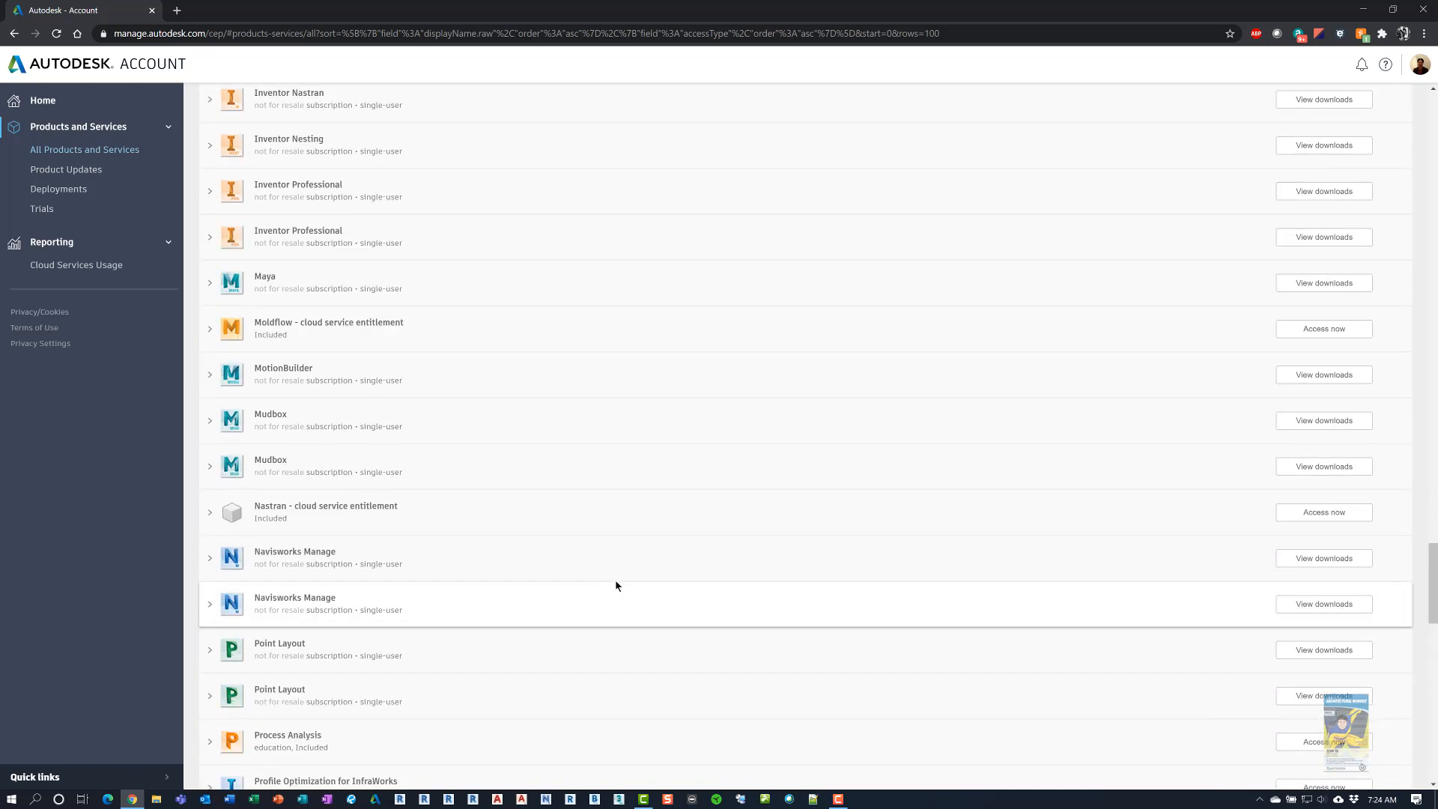
pyautogui.scroll(-3, 616, 585)
pyautogui.scroll(-5, 616, 585)
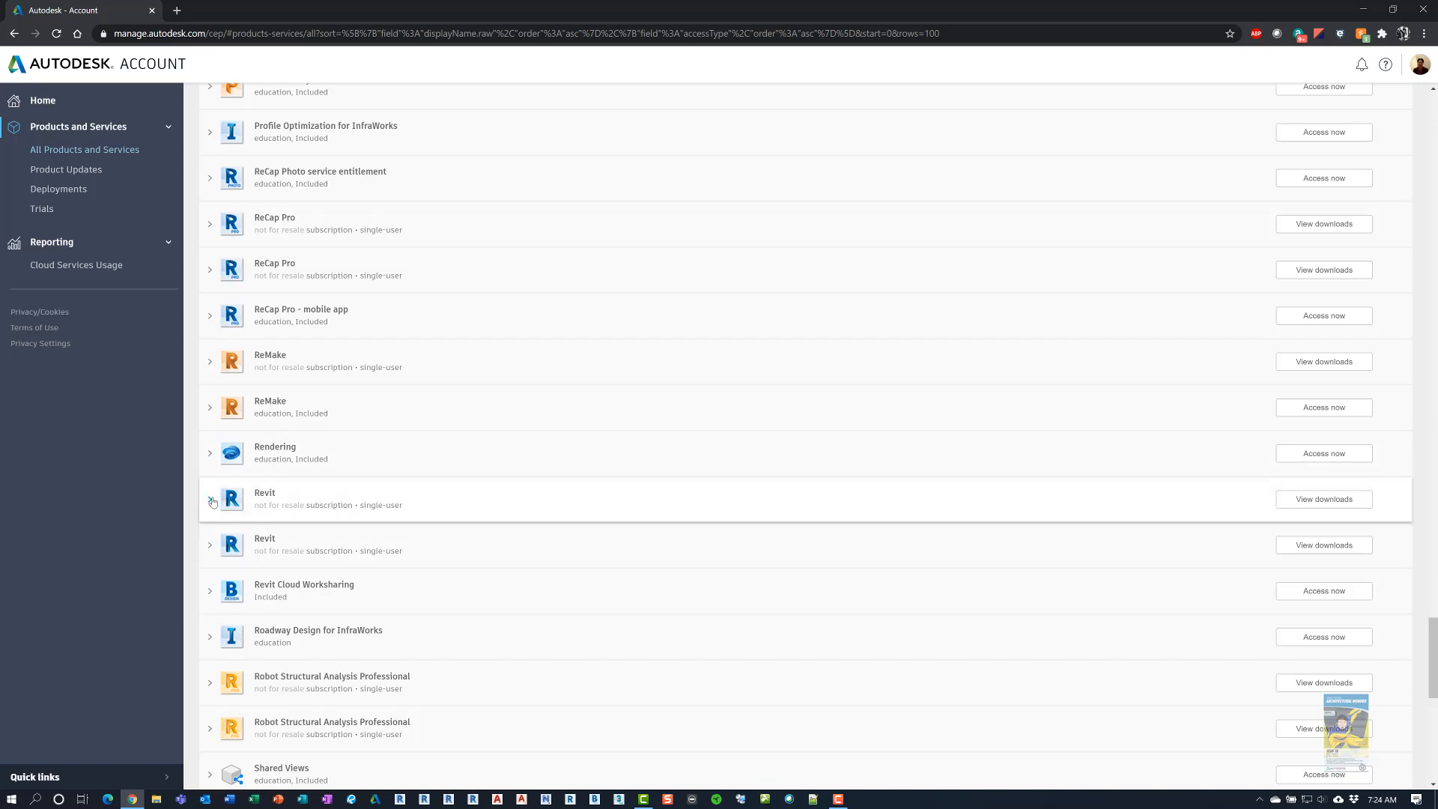
pyautogui.click(219, 499)
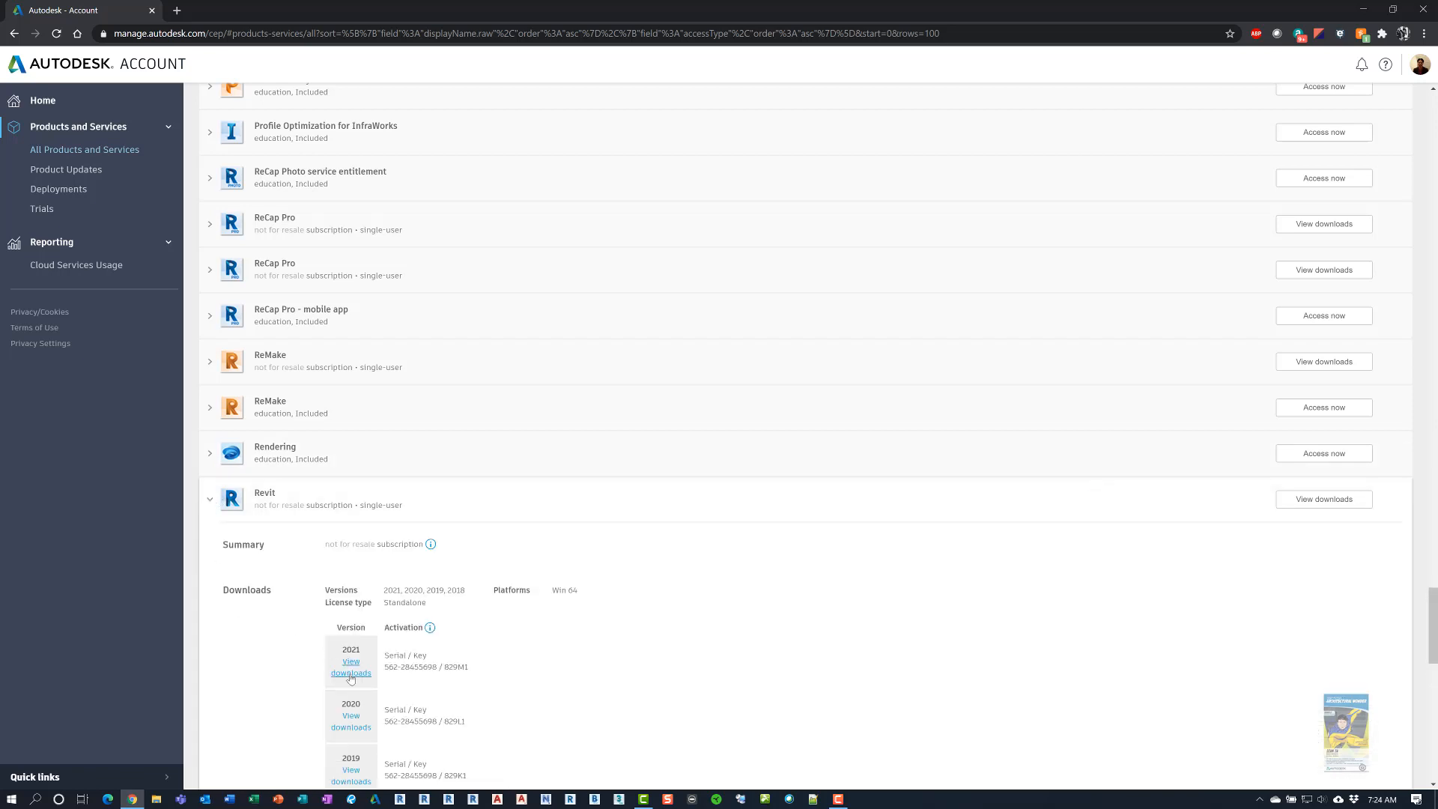
pyautogui.click(351, 672)
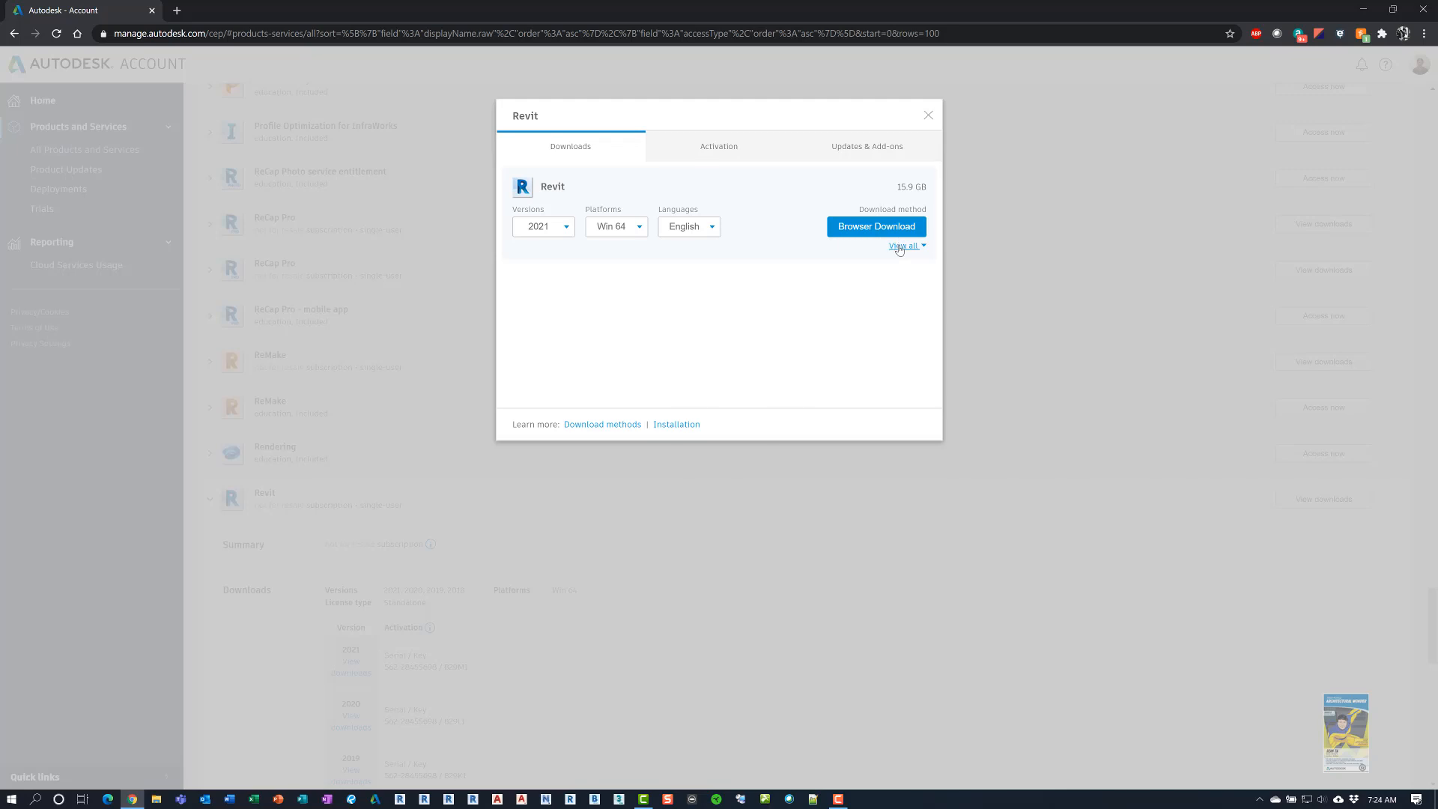
# Start the browser download of Revit 2021 for Win 64 in English and show all running downloads
pyautogui.click(900, 247)
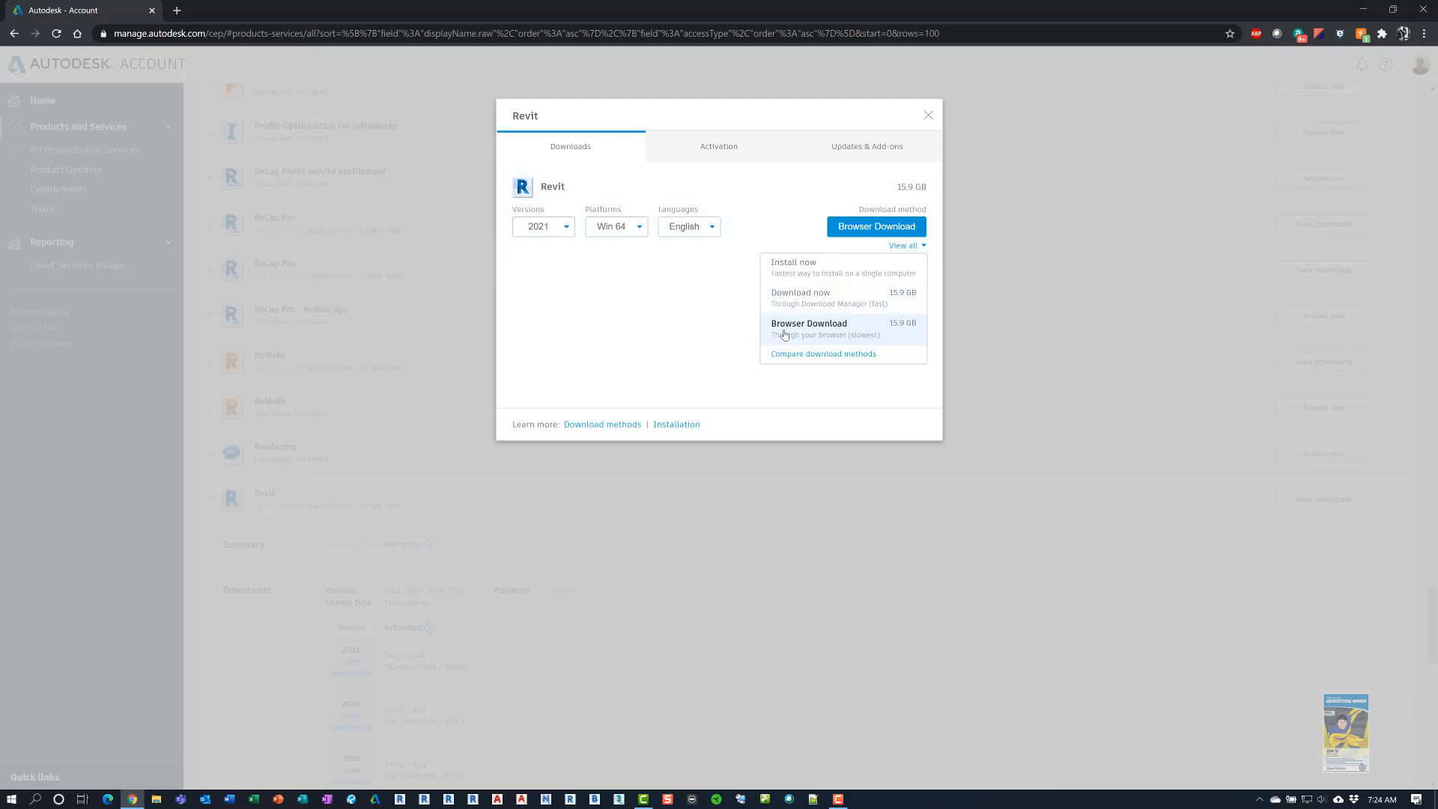
pyautogui.click(647, 335)
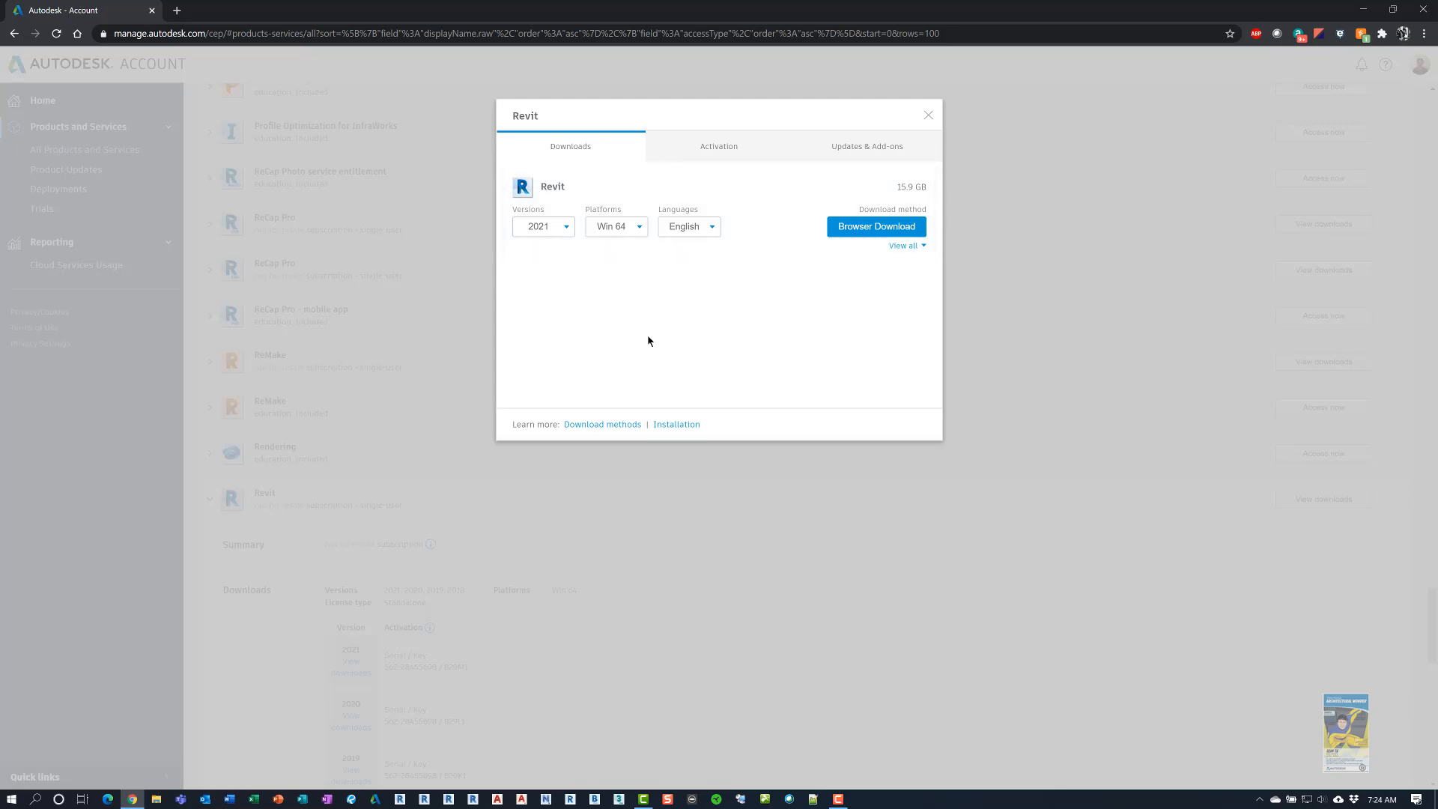
pyautogui.click(860, 228)
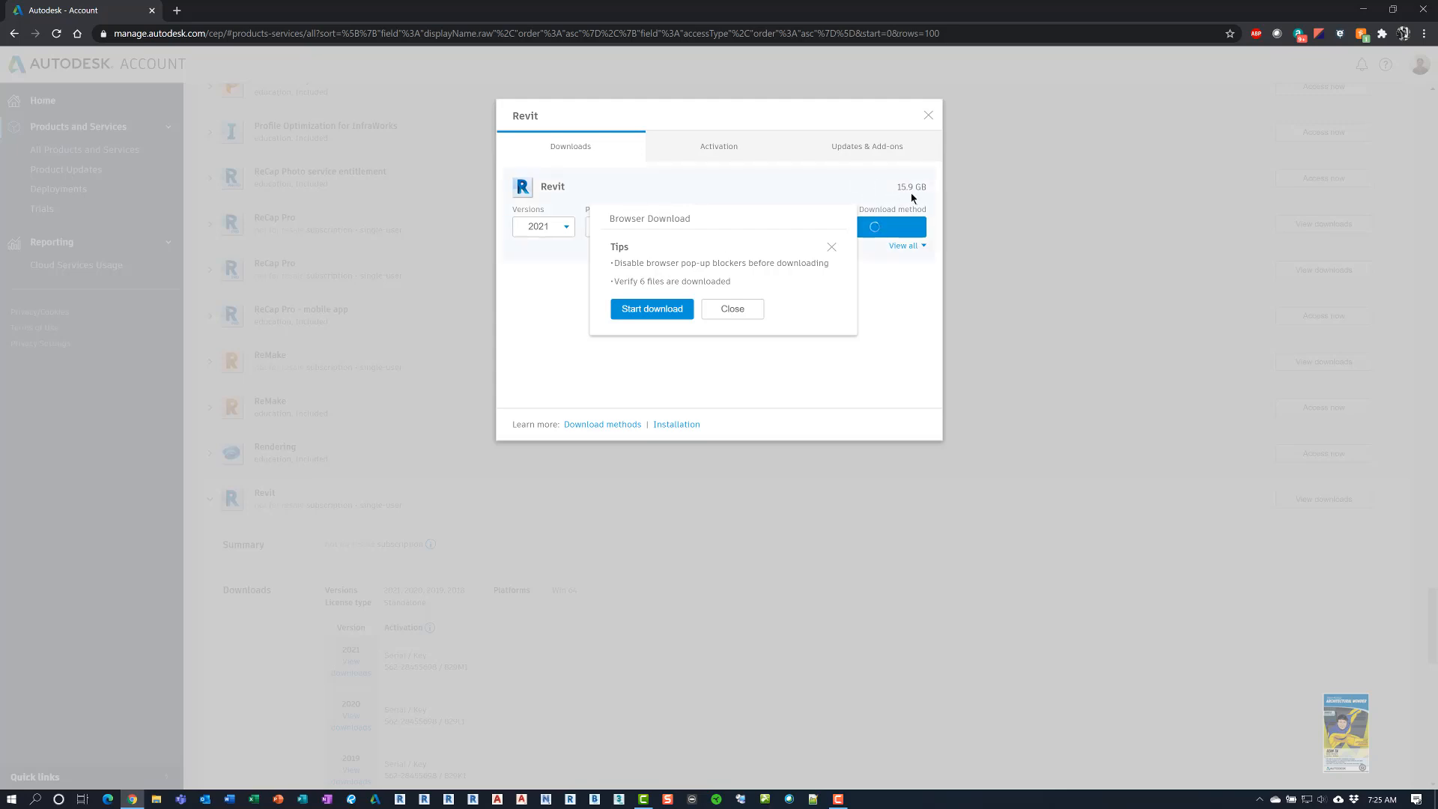
pyautogui.click(653, 310)
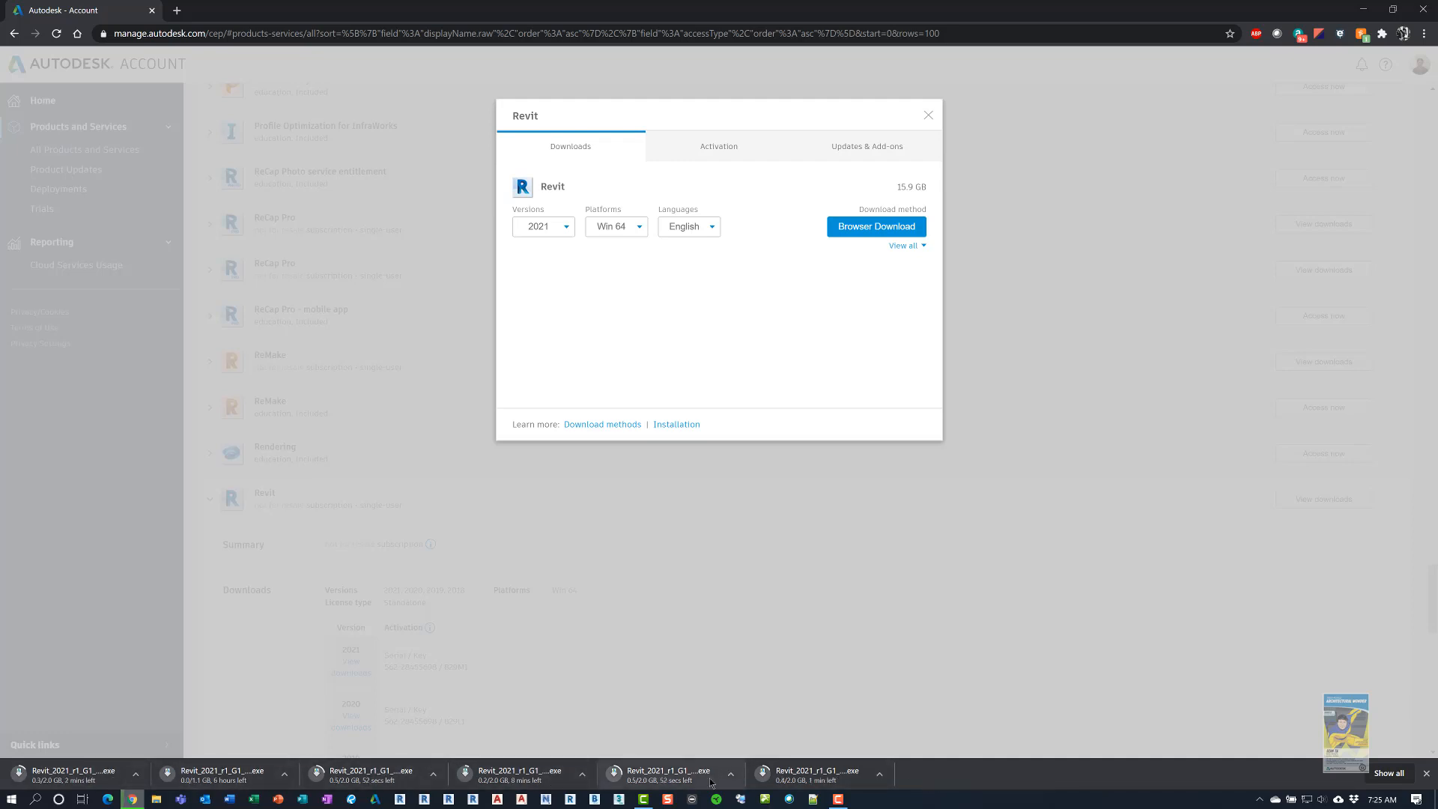
pyautogui.click(1386, 774)
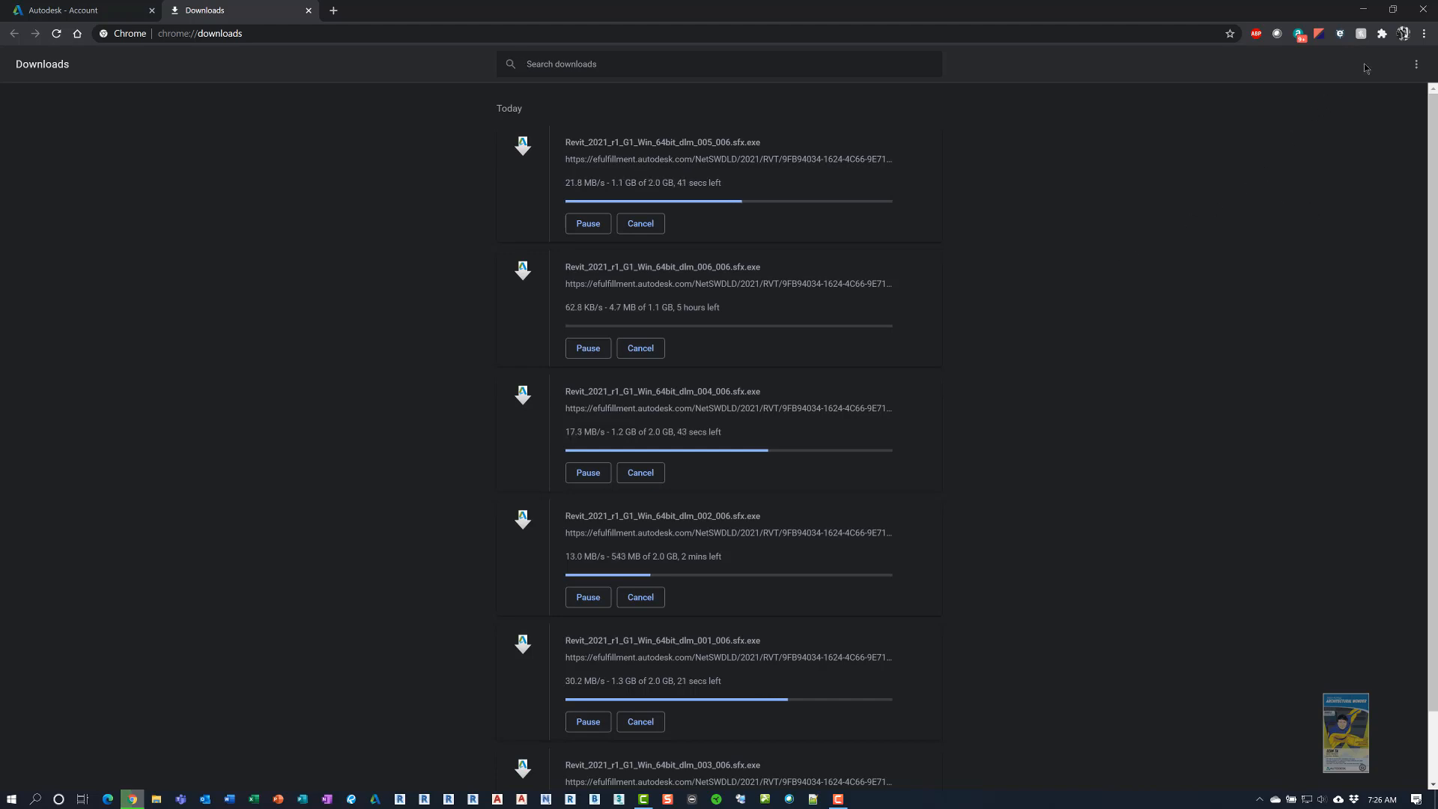
# In File Explorer, run Revit_2021_G1_Win_64bit_dlm_001_006.sfx.exe from the G: drive's 2021\Revit folder and extract it to C:\Autodesk\
pyautogui.click(1368, 11)
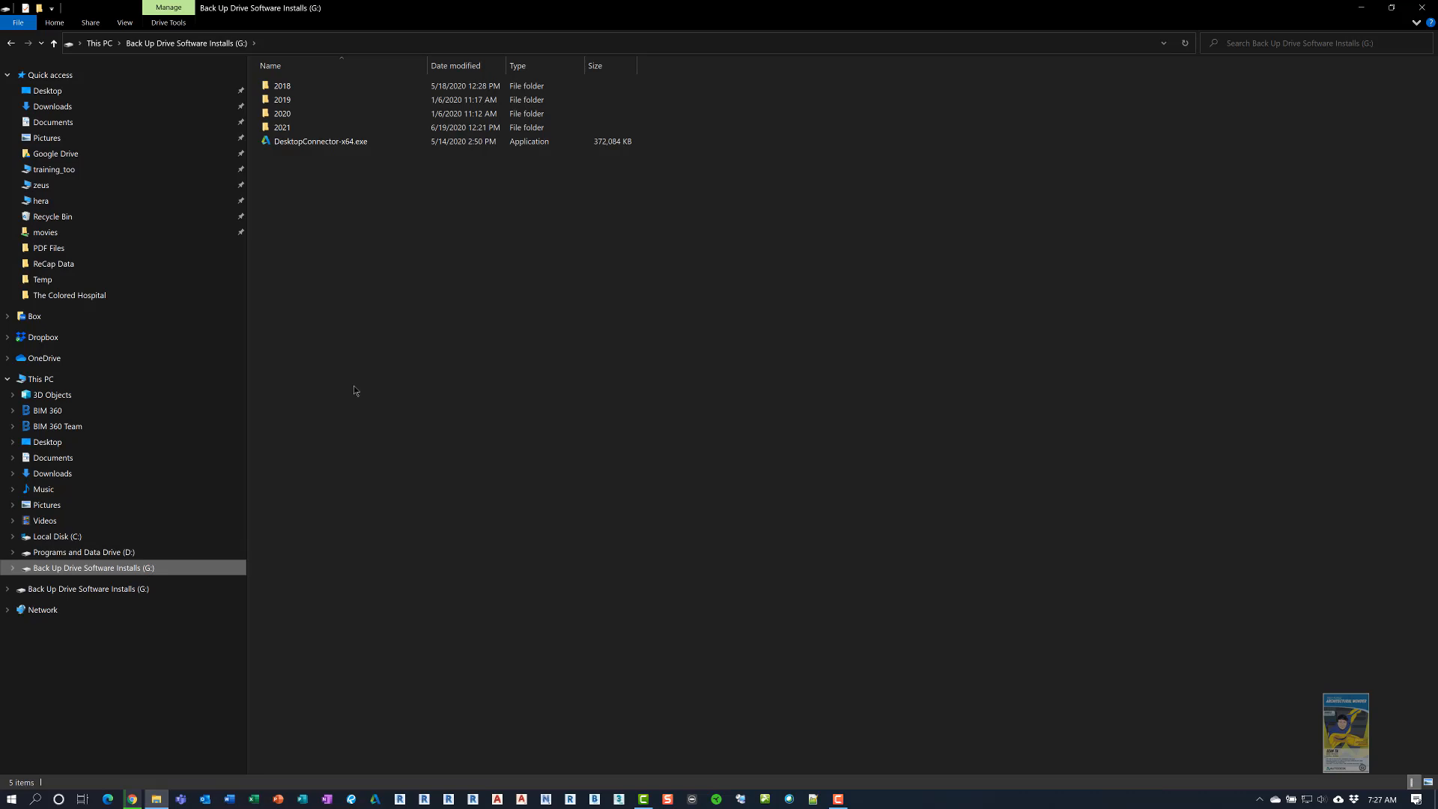
pyautogui.doubleClick(292, 129)
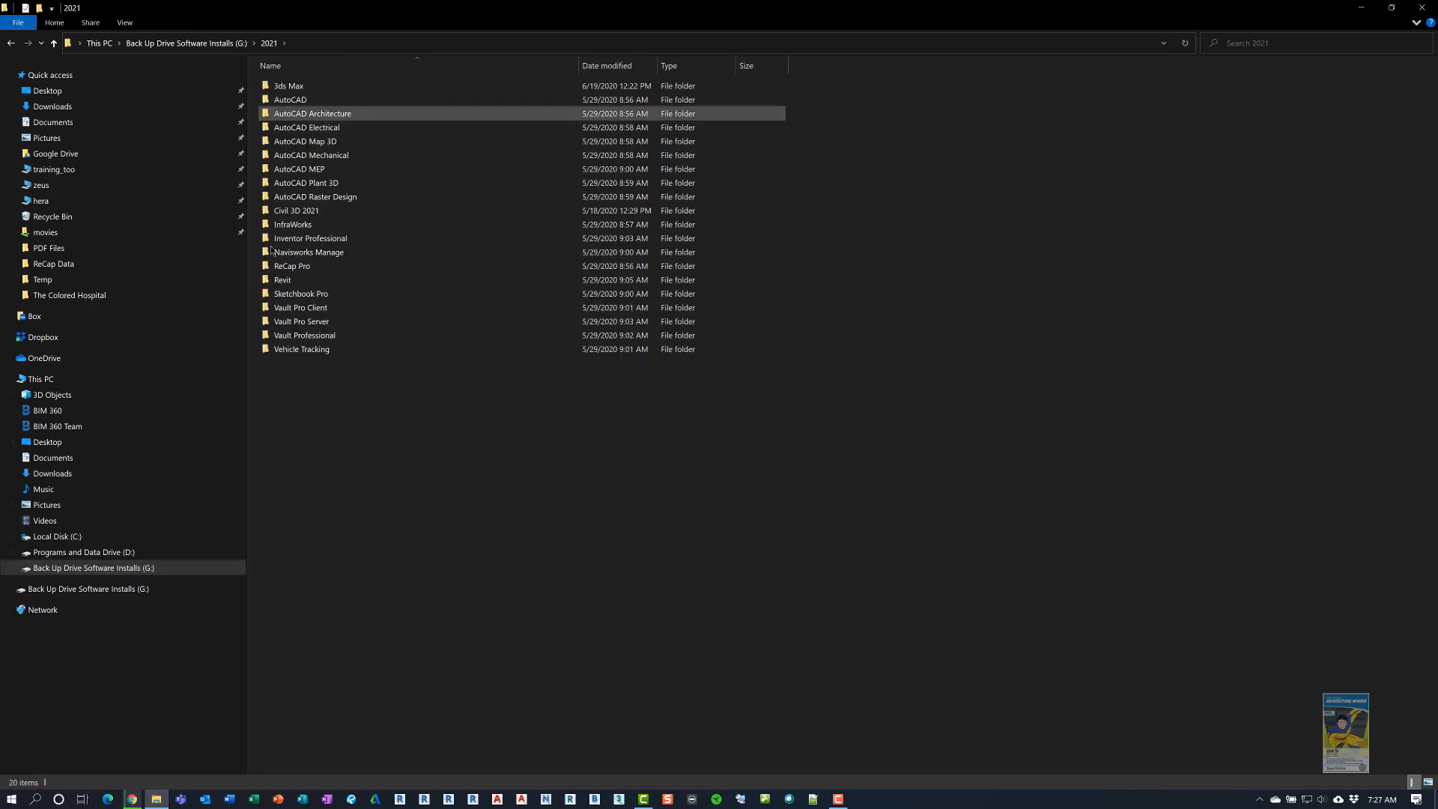
pyautogui.doubleClick(285, 279)
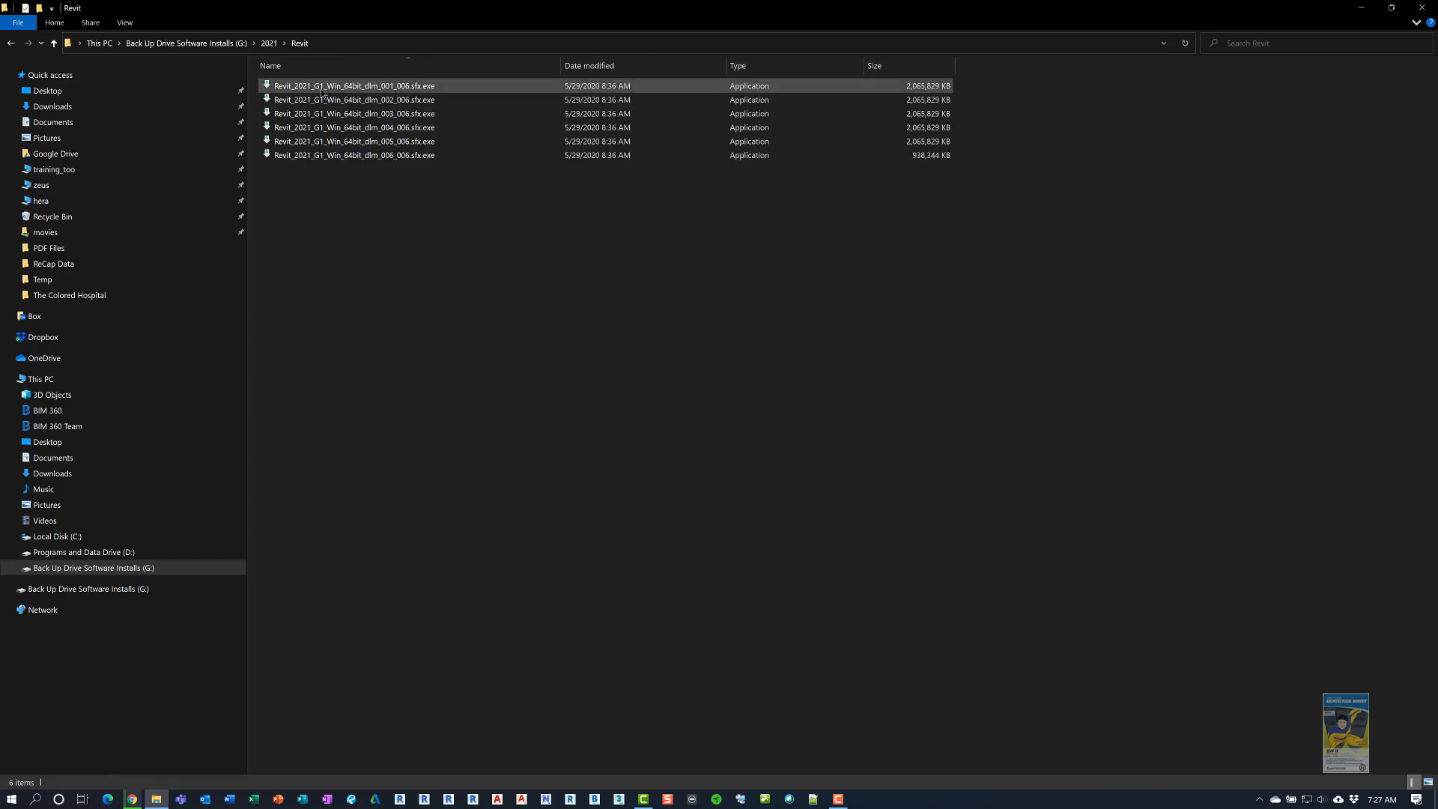
pyautogui.doubleClick(399, 88)
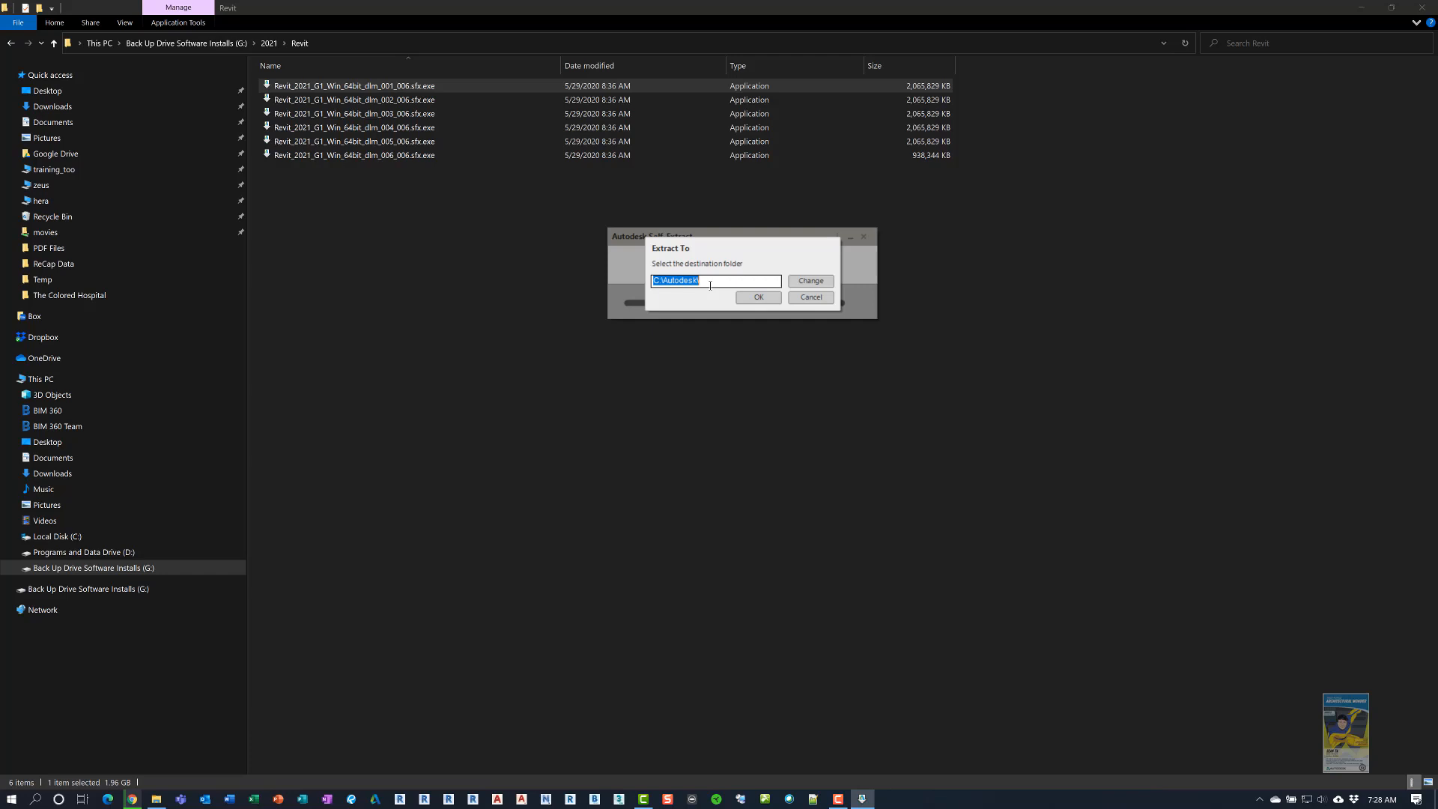
pyautogui.click(758, 298)
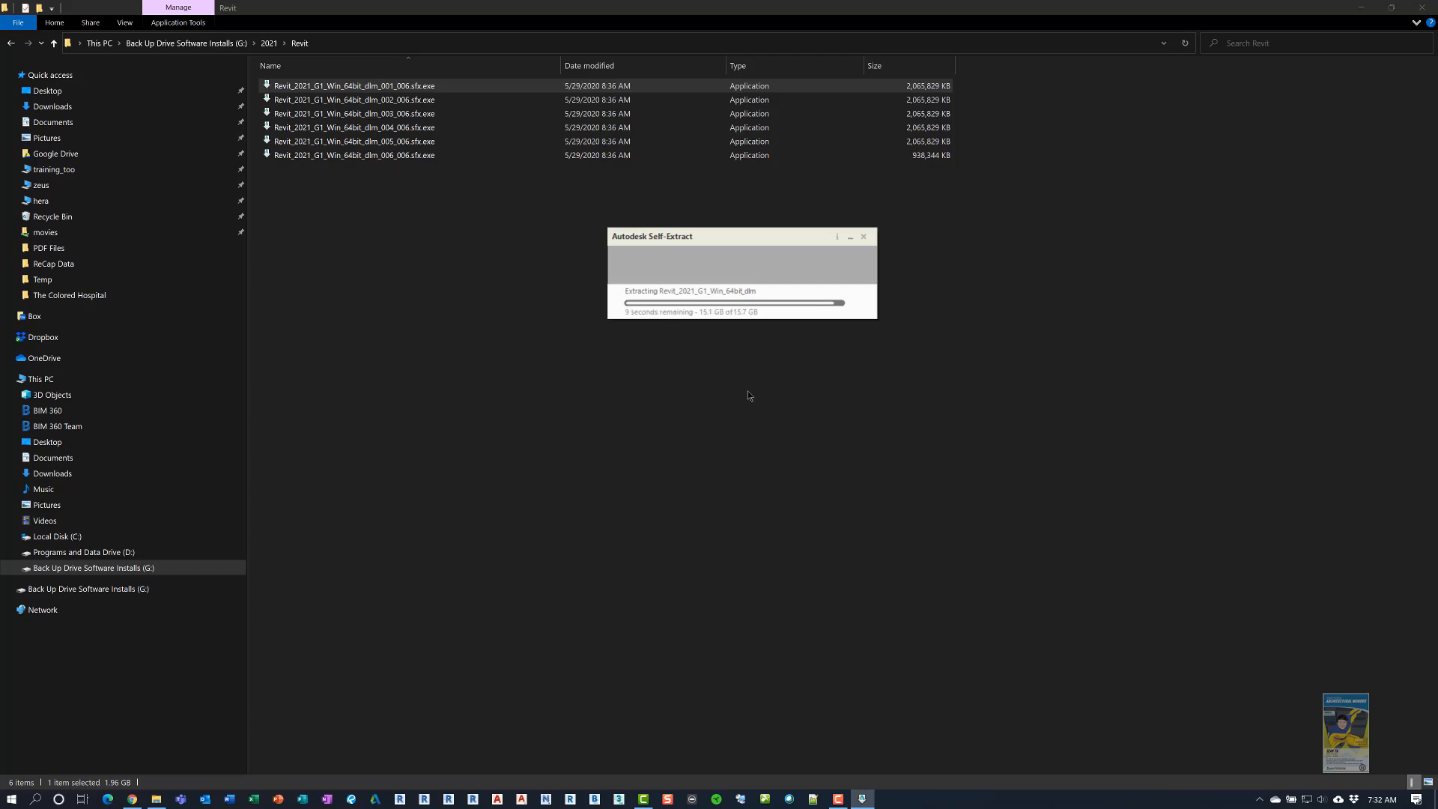
# Look through the extracted setup files in C:\Autodesk\Revit_2021_G1_Win_64bit_dlm, and minimize the folder window
pyautogui.click(429, 343)
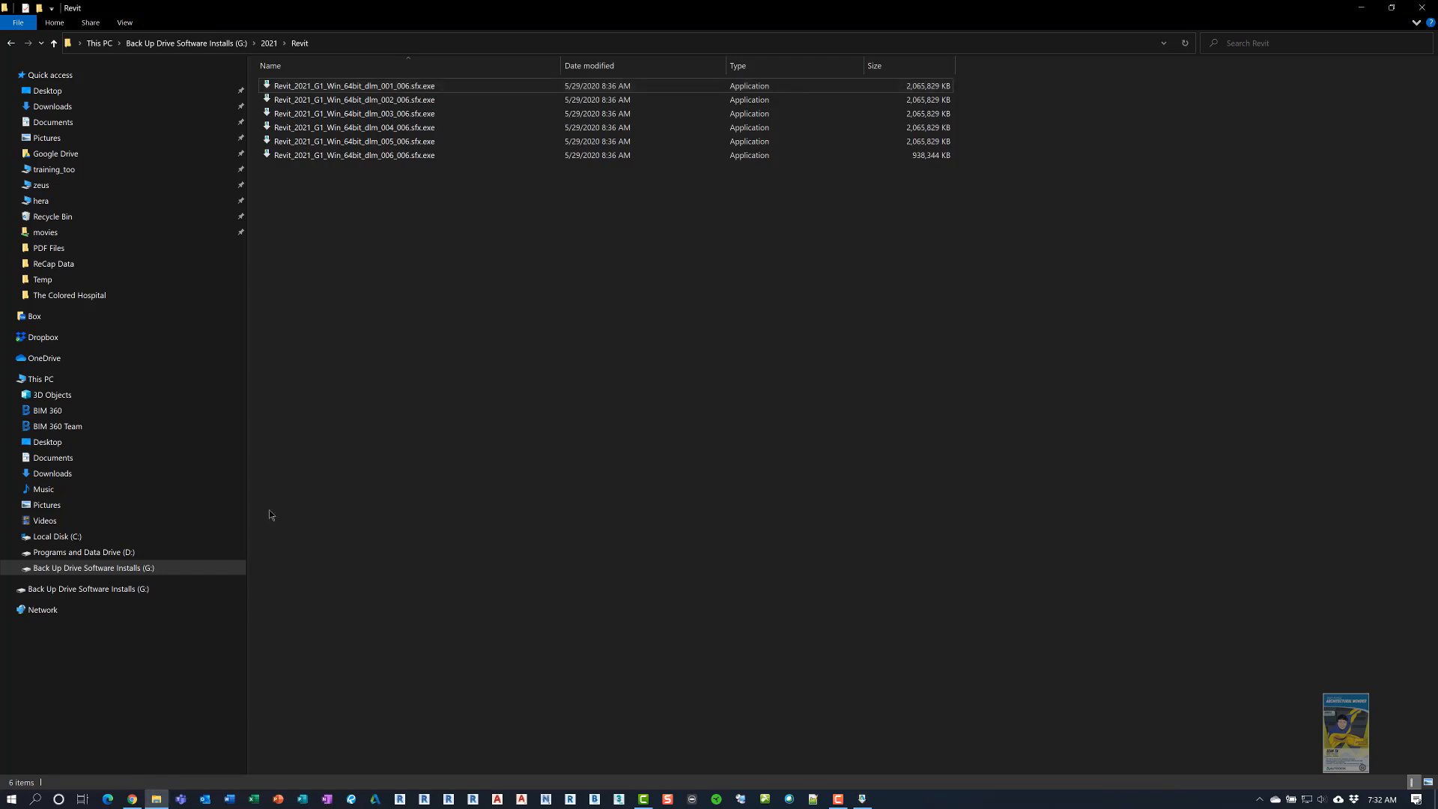
pyautogui.click(200, 540)
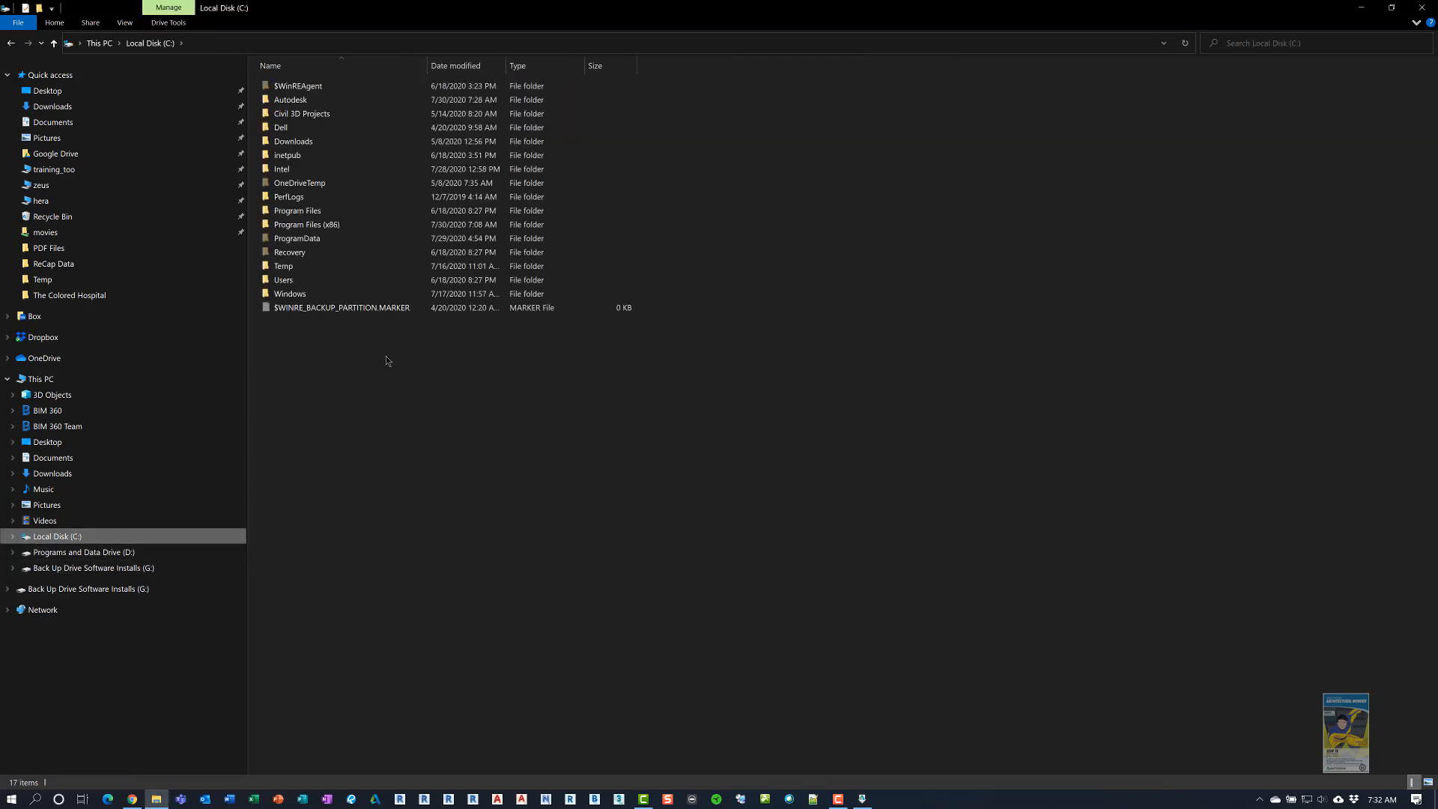
pyautogui.doubleClick(324, 101)
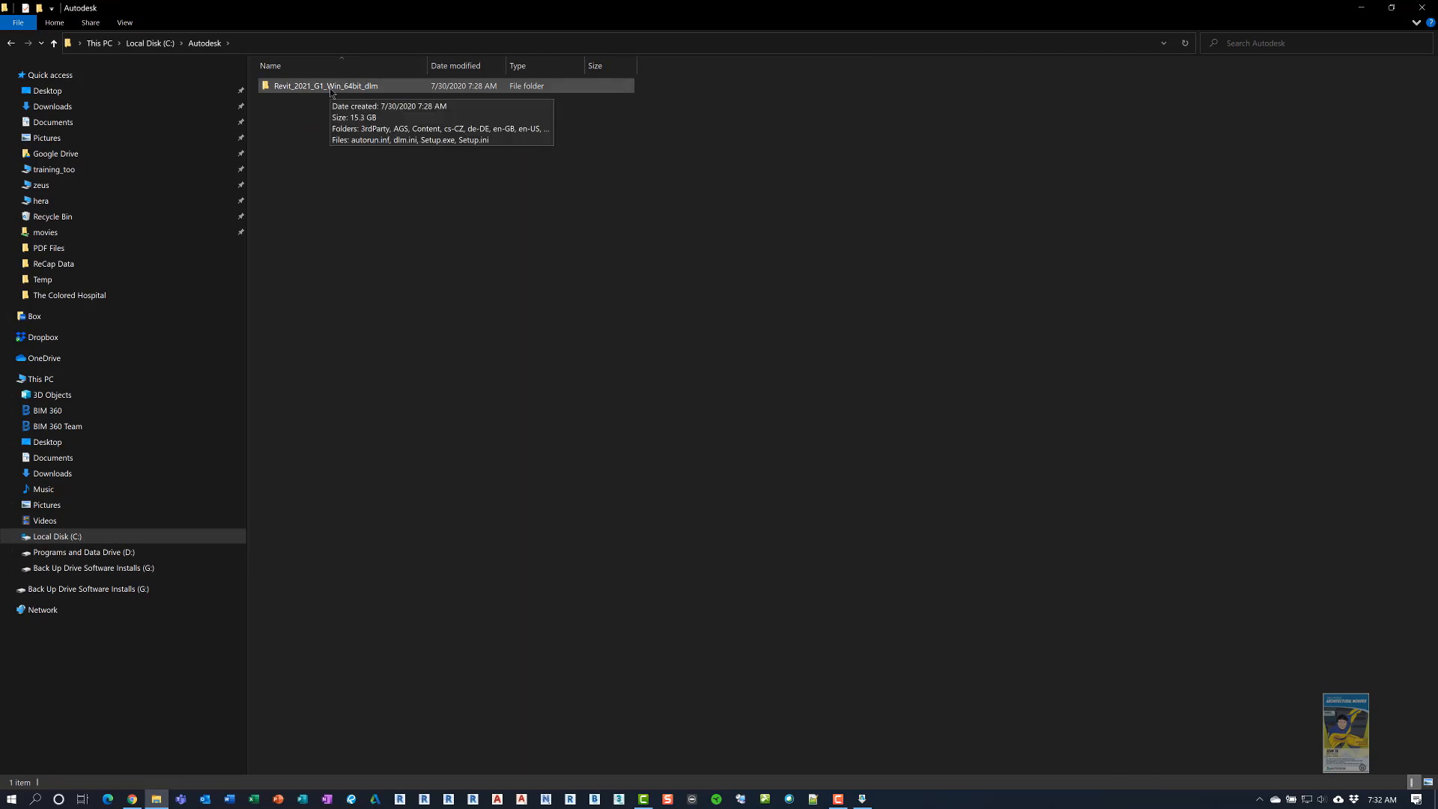
pyautogui.doubleClick(331, 86)
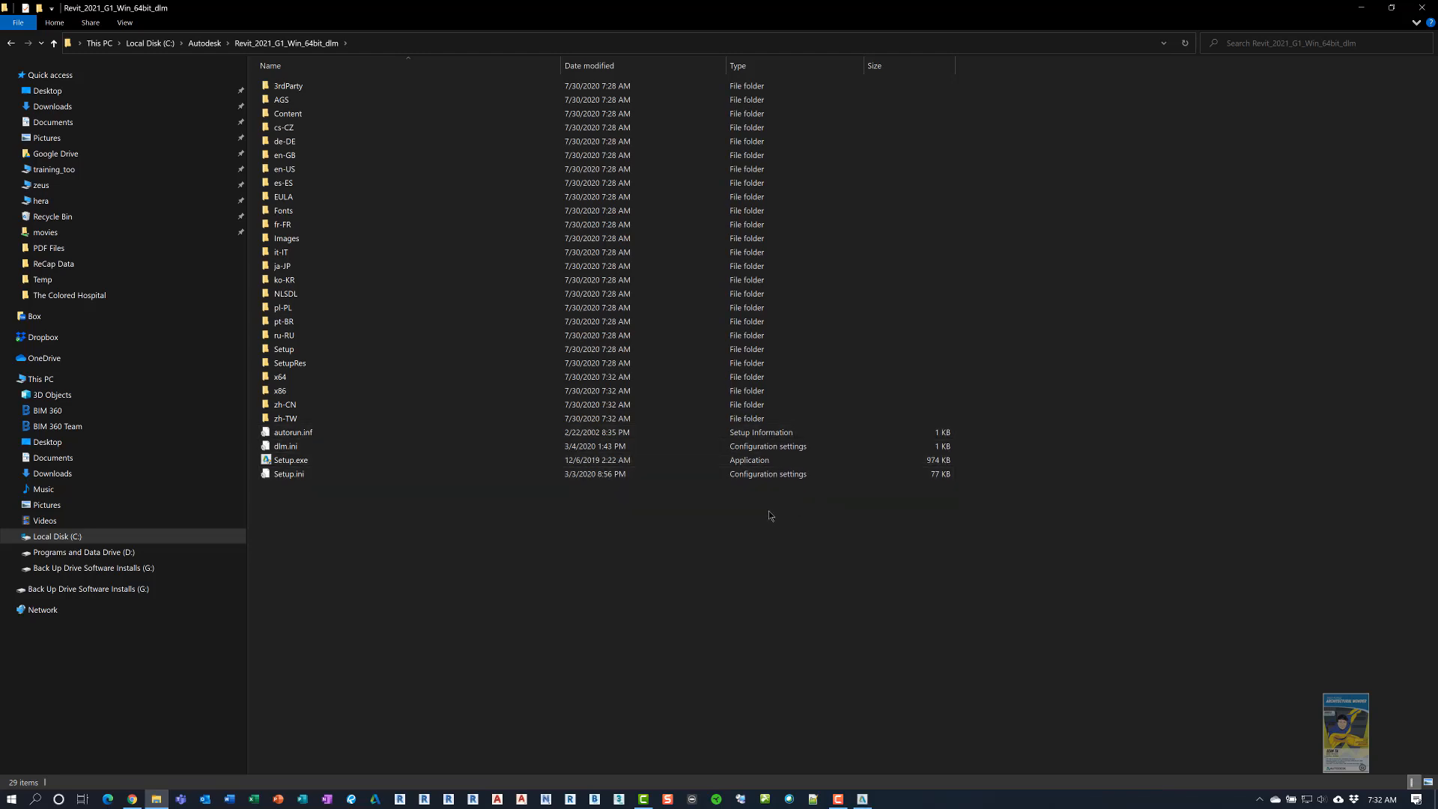
pyautogui.click(1362, 9)
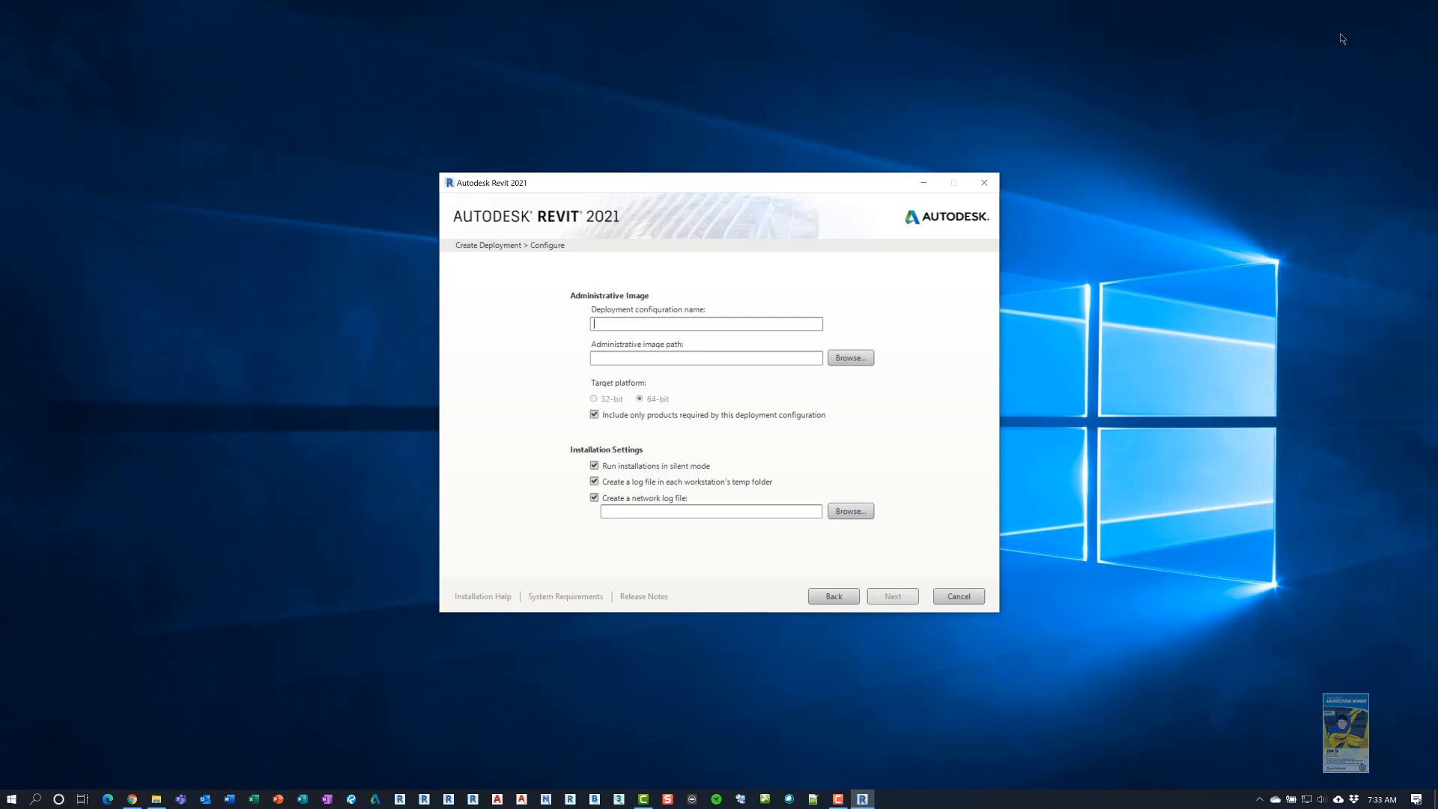
# Name the deployment configuration "Revit 2021 Deployment Image" and check which network locations are offered for its administrative image path
pyautogui.write('Revit 2021 Deployment Image')
pyautogui.click(851, 358)
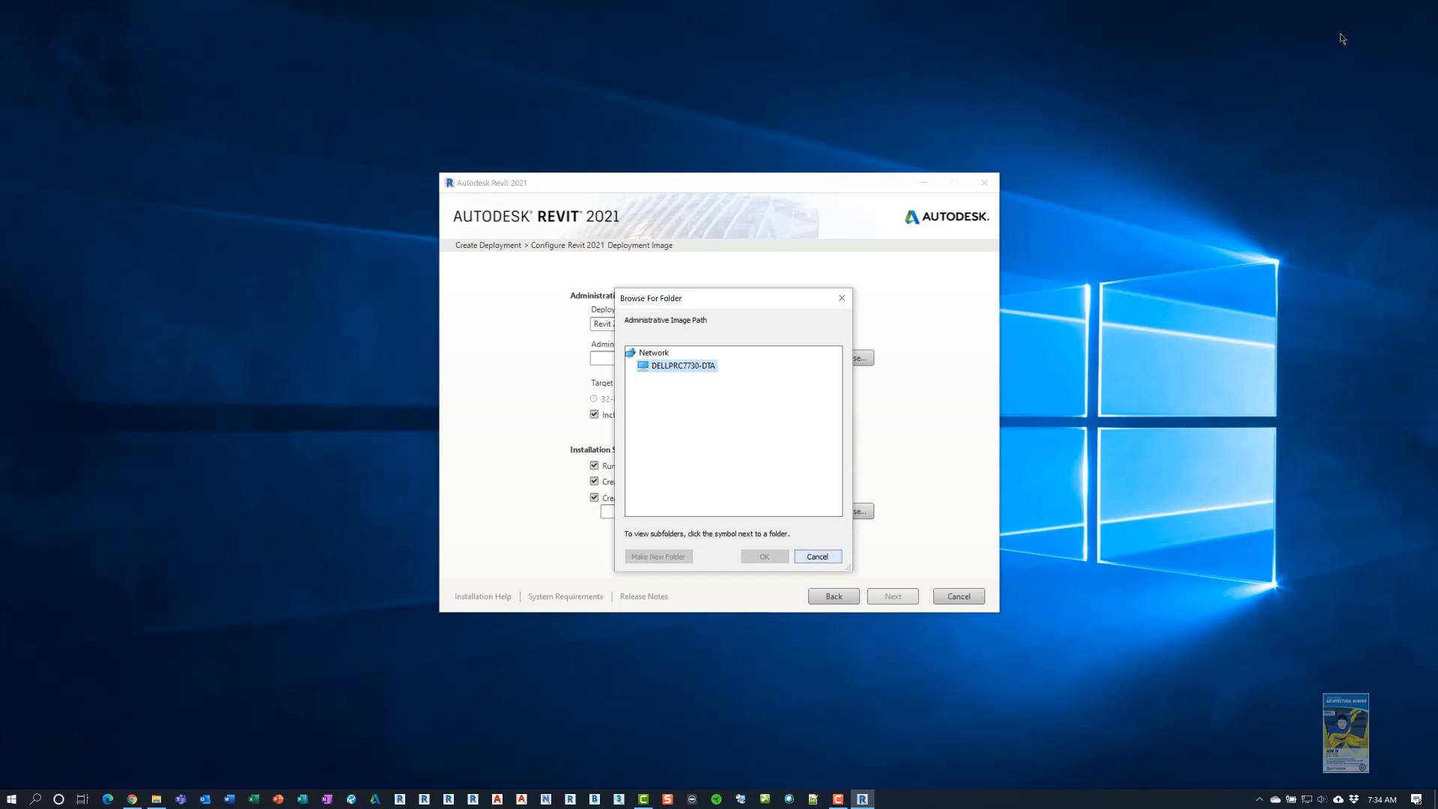
pyautogui.press('Escape')
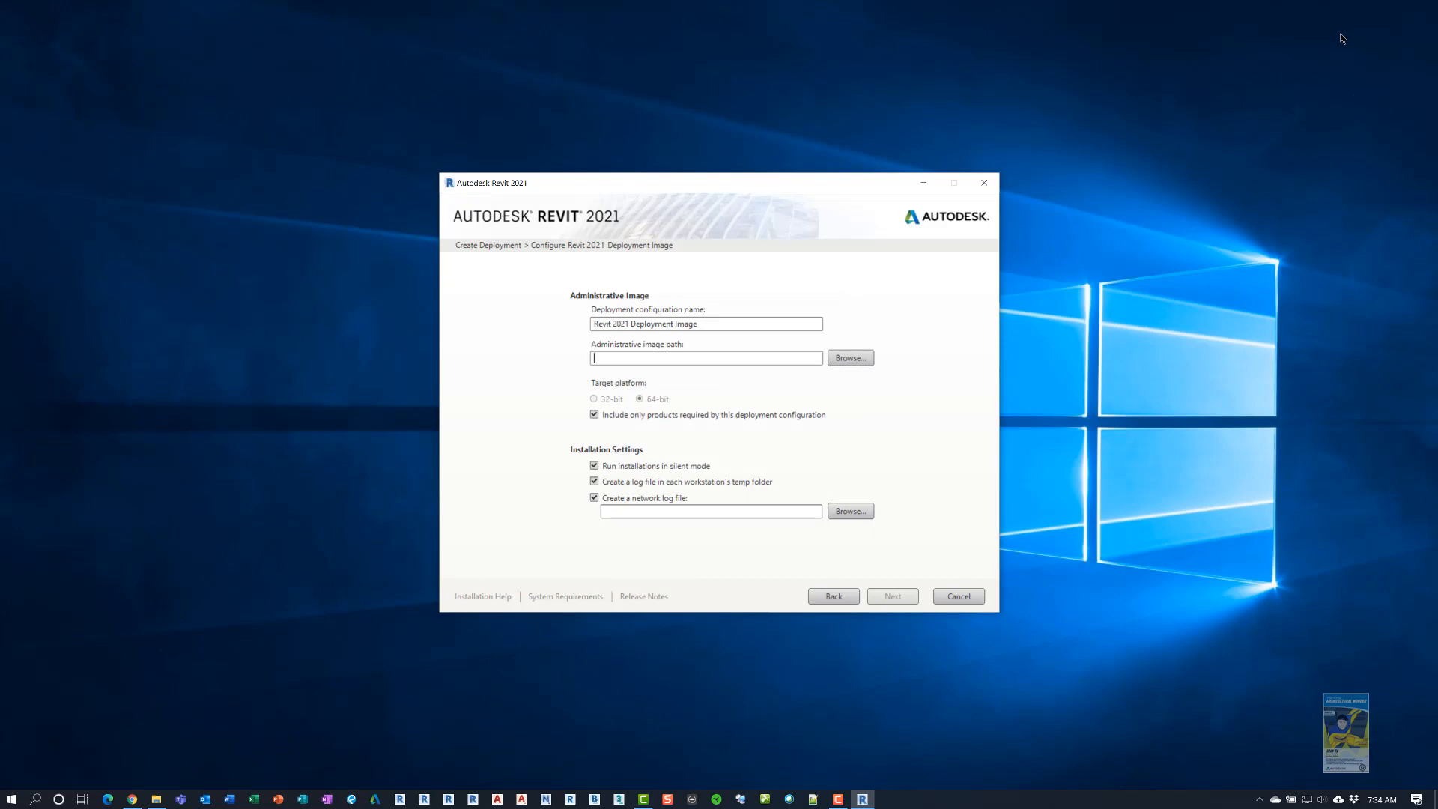
# In File Explorer, copy the full path of the folder D:\Temp\Server Location\Deployment Images\Revit 2021 DI
pyautogui.click(167, 738)
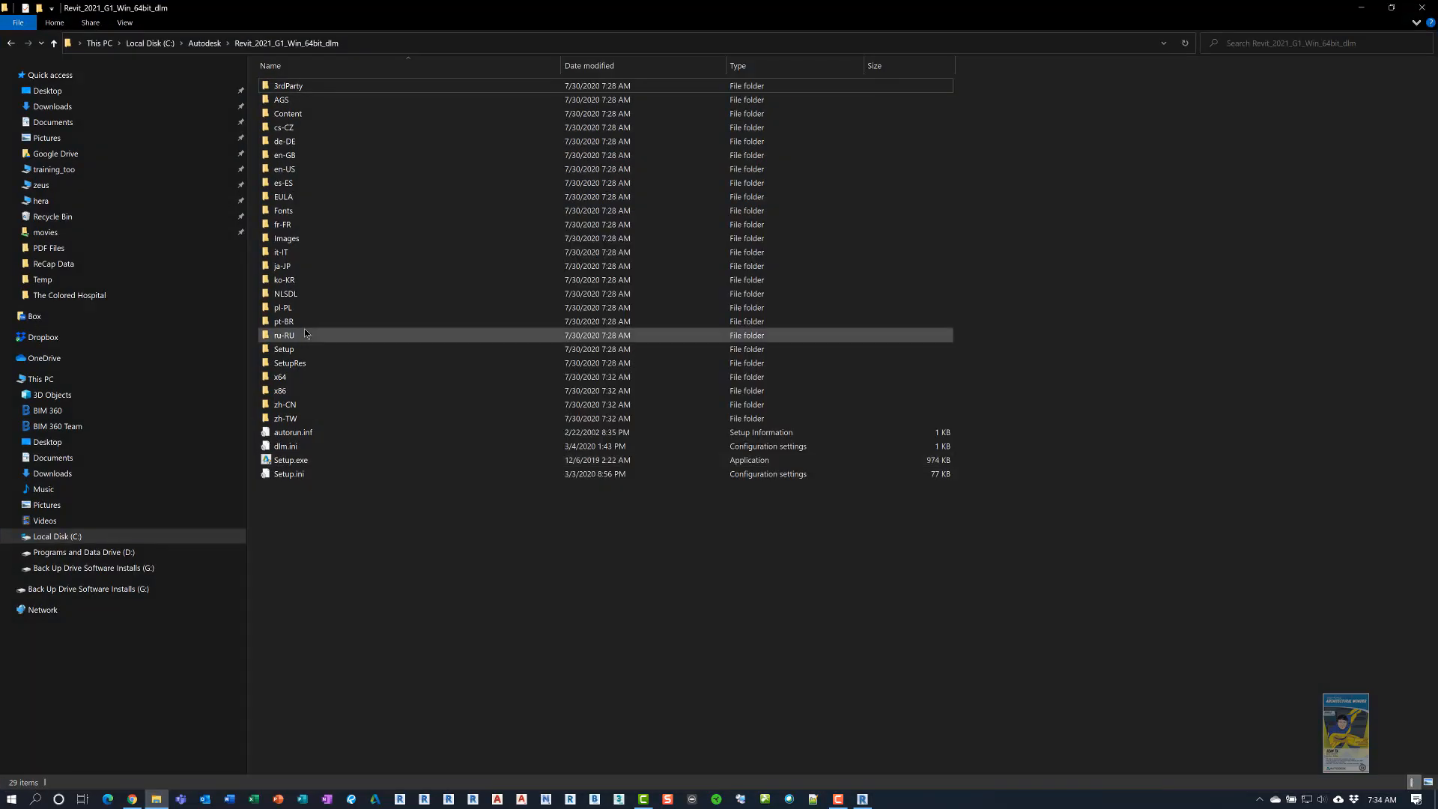
pyautogui.click(173, 552)
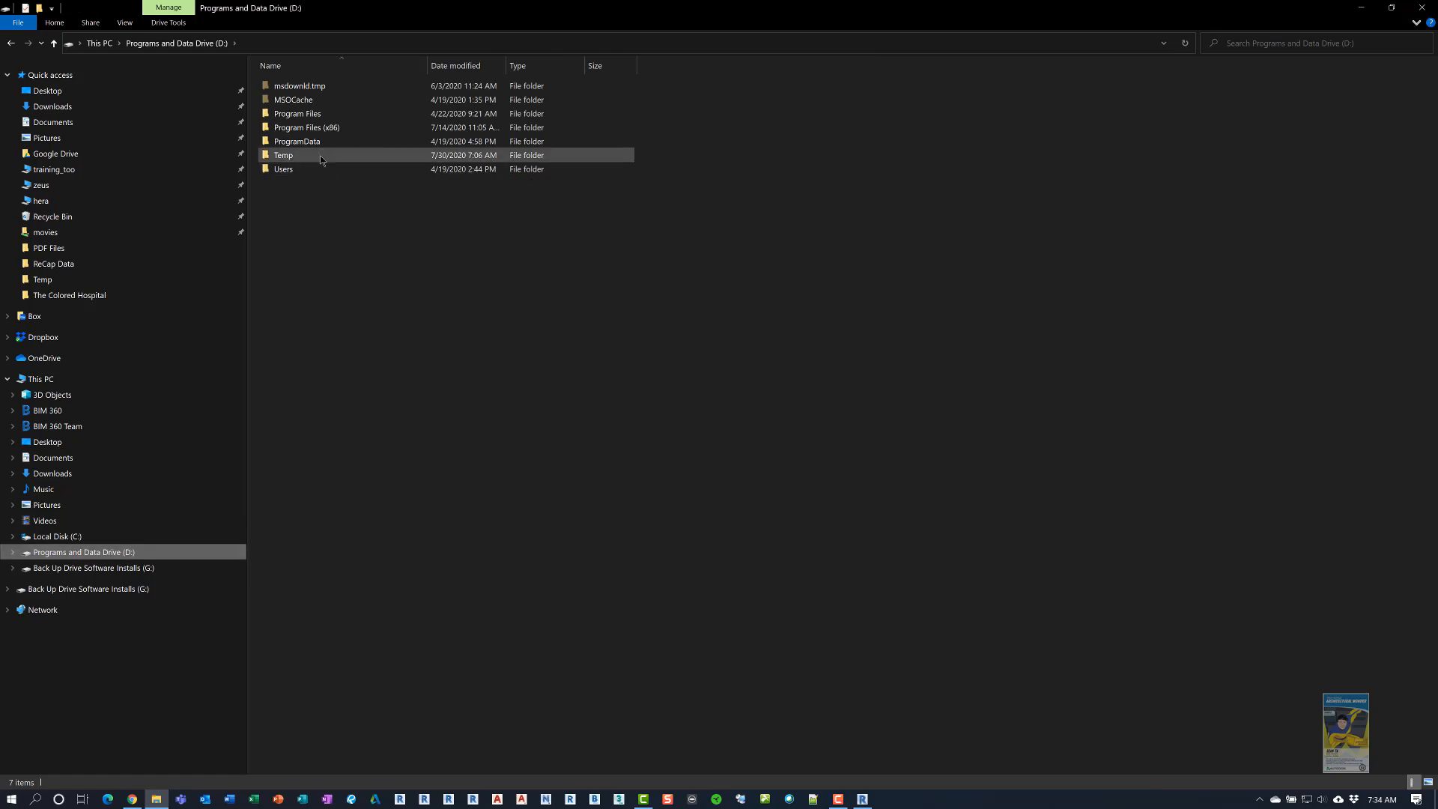
pyautogui.doubleClick(321, 155)
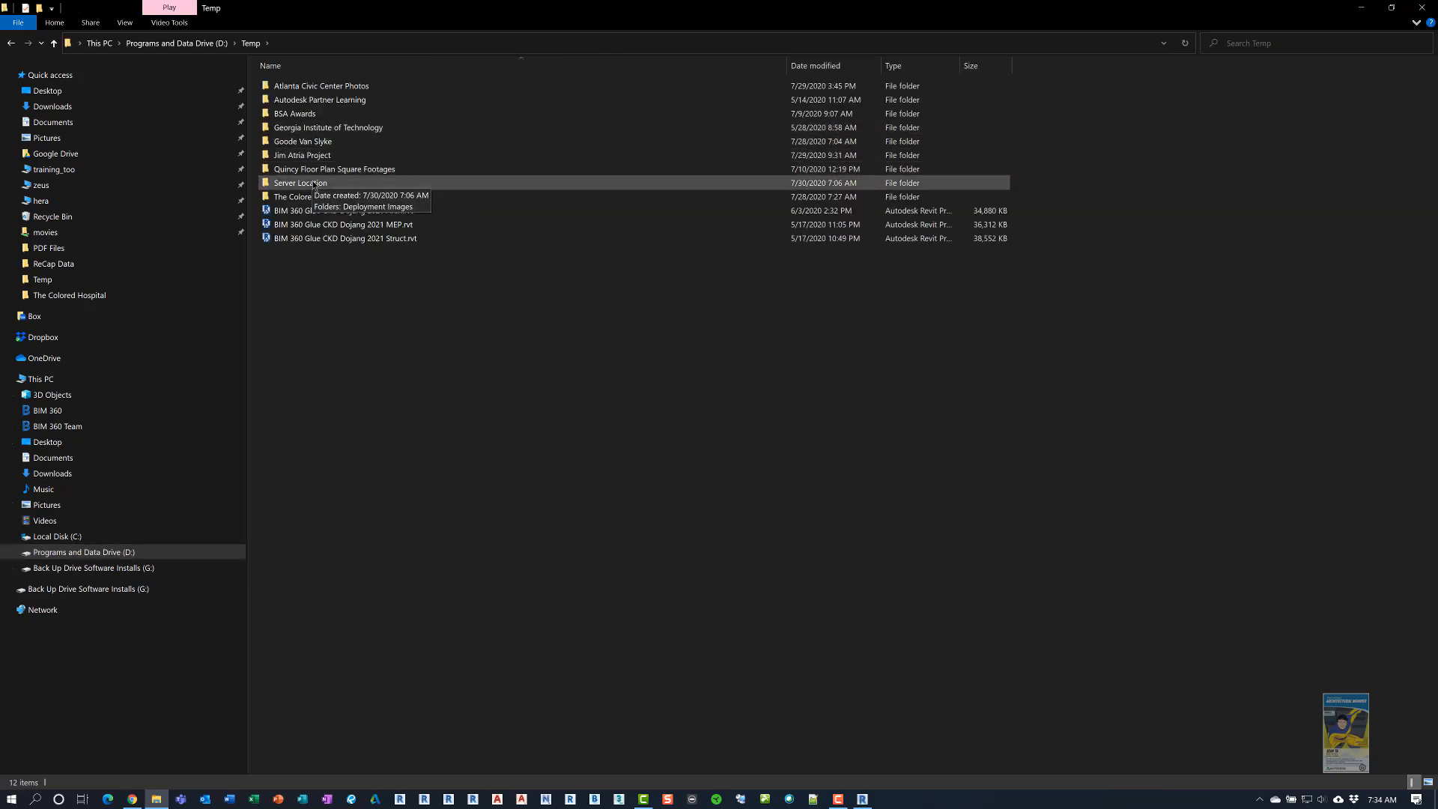
pyautogui.doubleClick(314, 185)
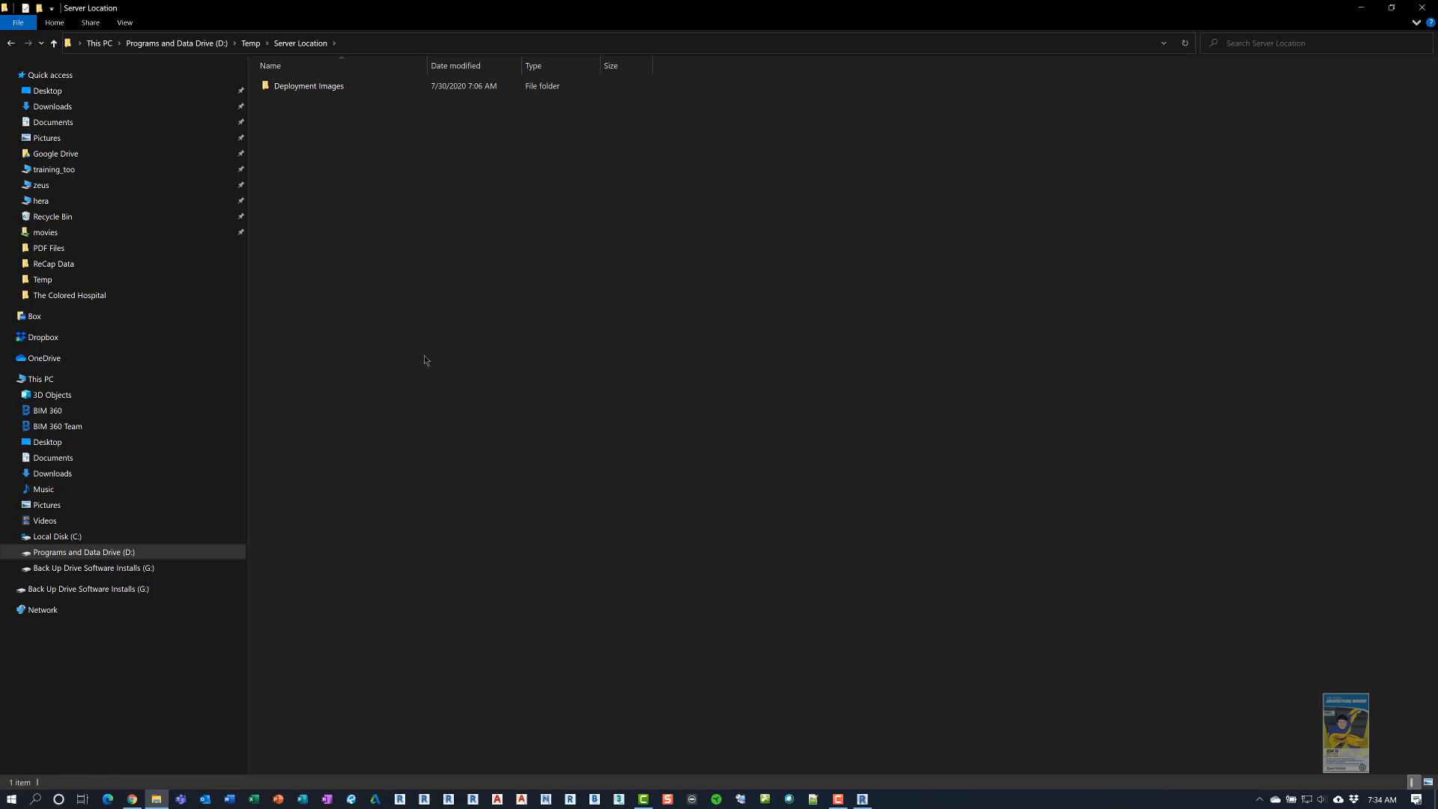
pyautogui.doubleClick(311, 89)
pyautogui.doubleClick(330, 88)
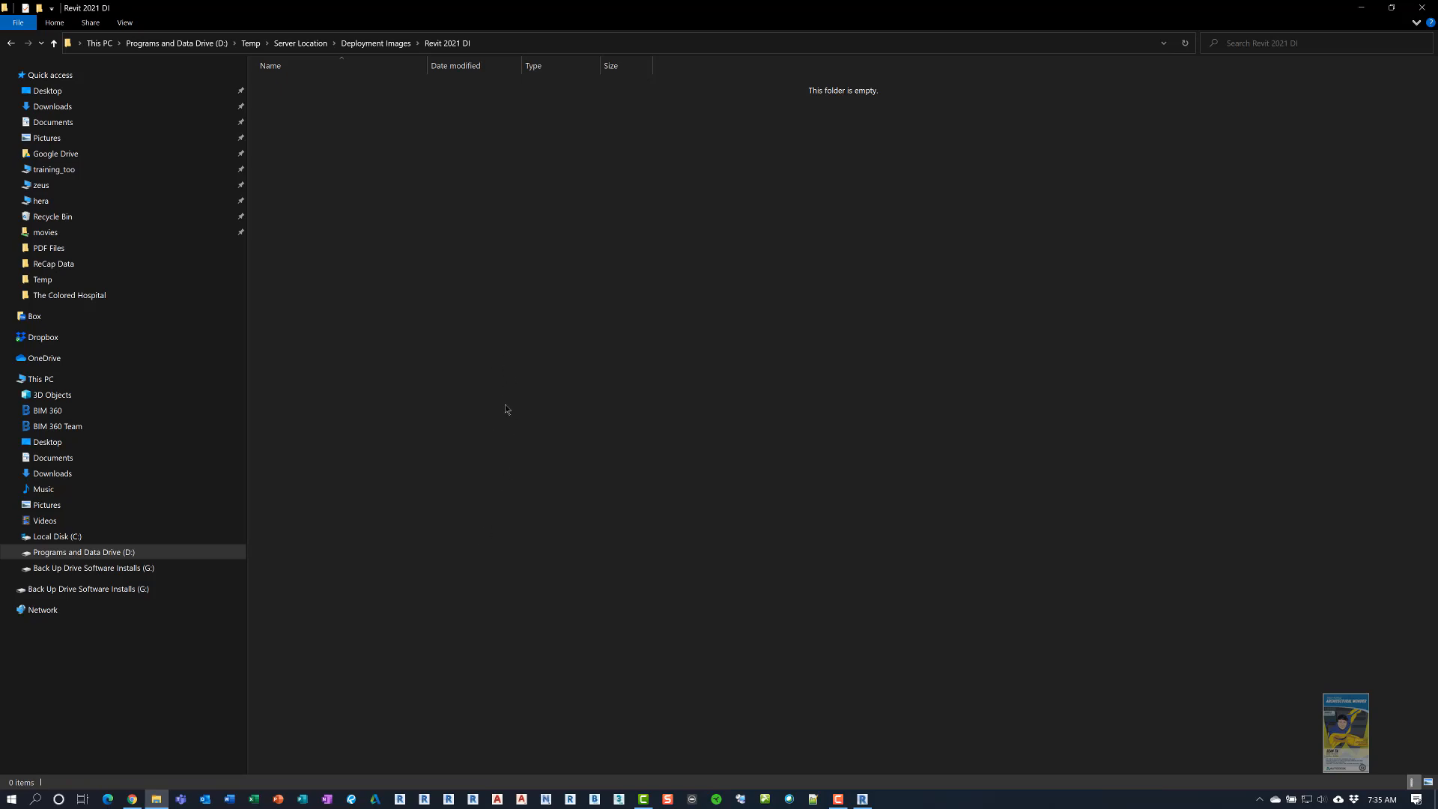
pyautogui.click(560, 45)
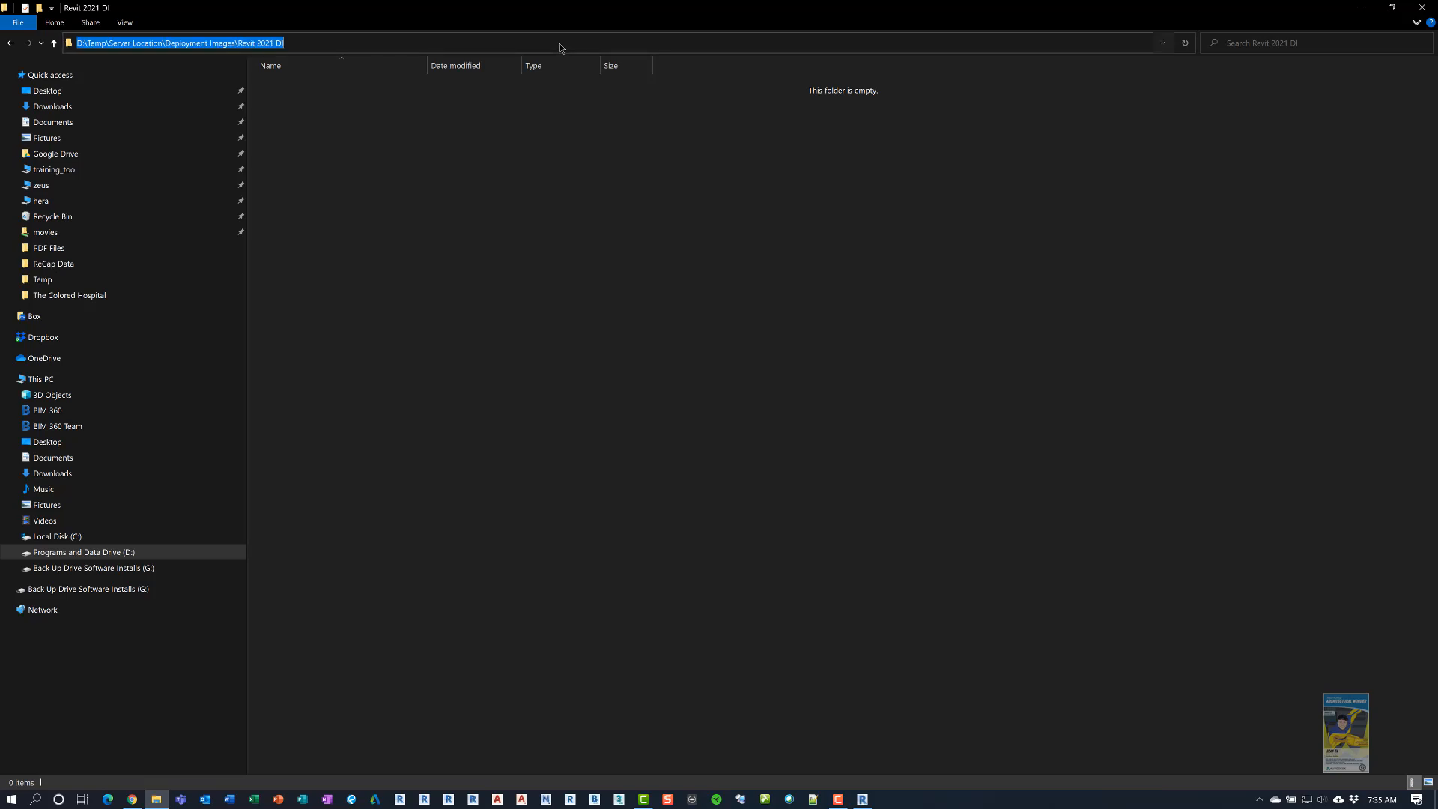
pyautogui.rightClick(255, 45)
pyautogui.click(277, 82)
# Back in the Revit 2021 installer, set the administrative image path to D:\Temp\Server Location\Deployment Images\Revit 2021 DI\
pyautogui.click(1361, 9)
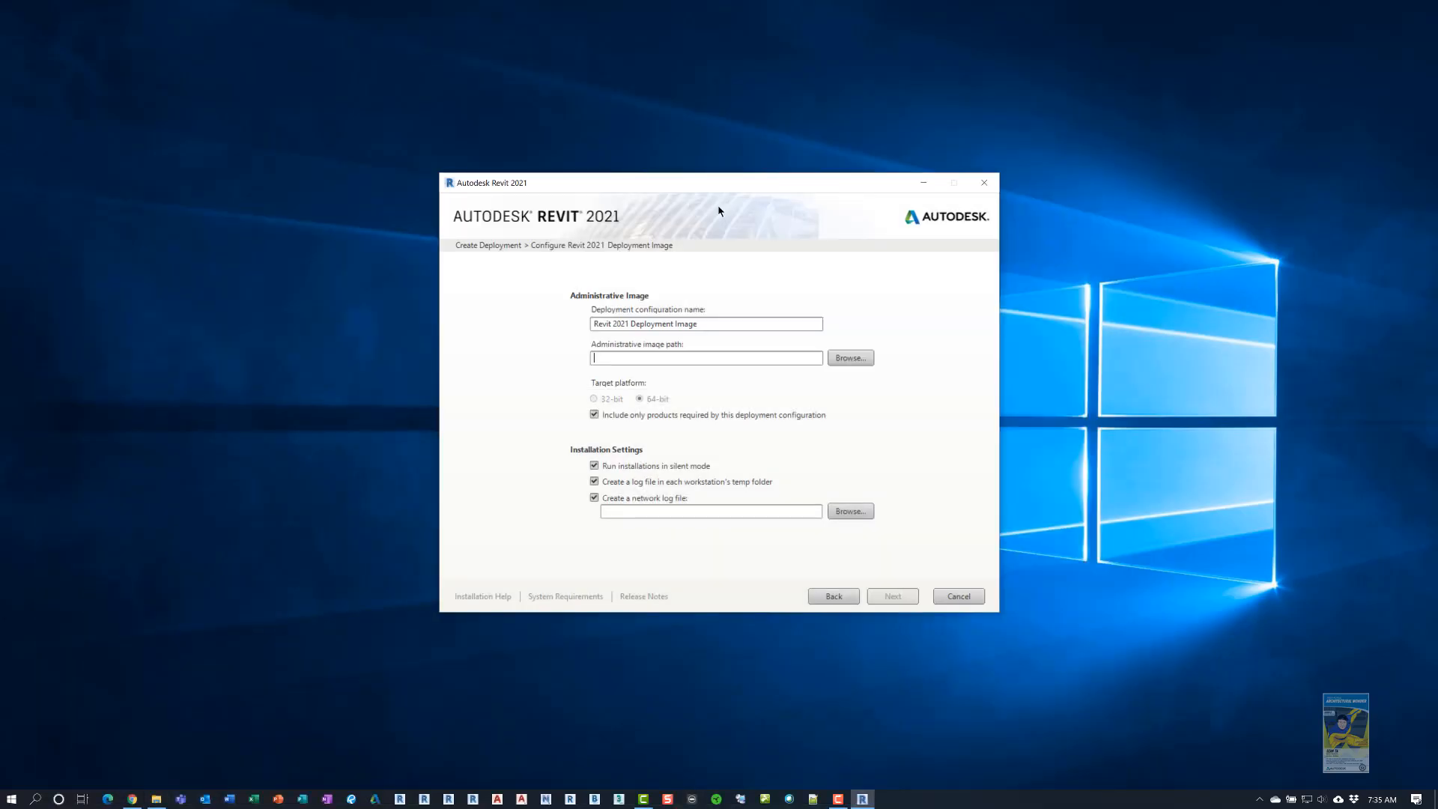
pyautogui.hotkey('ctrl', 'v')
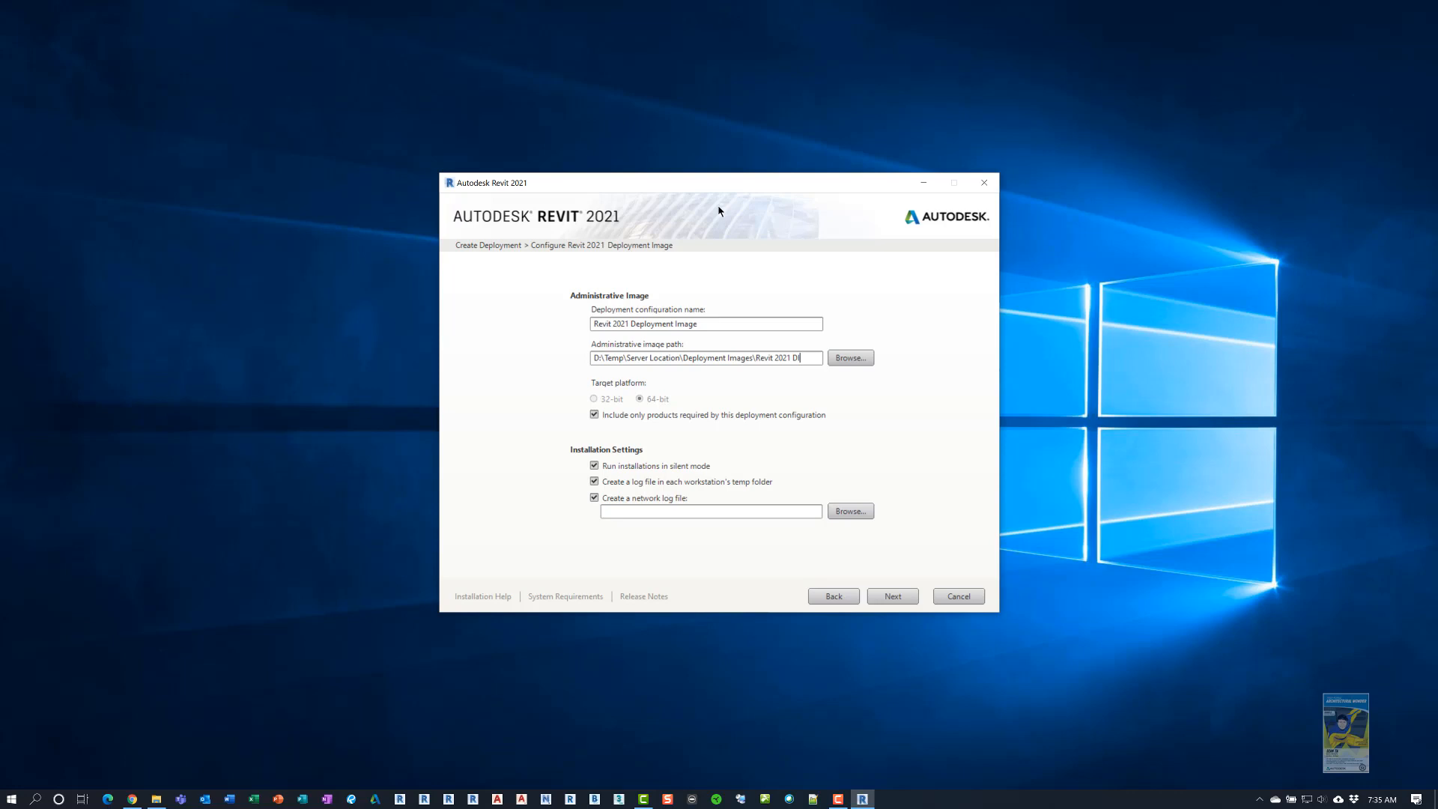
pyautogui.write('\\')
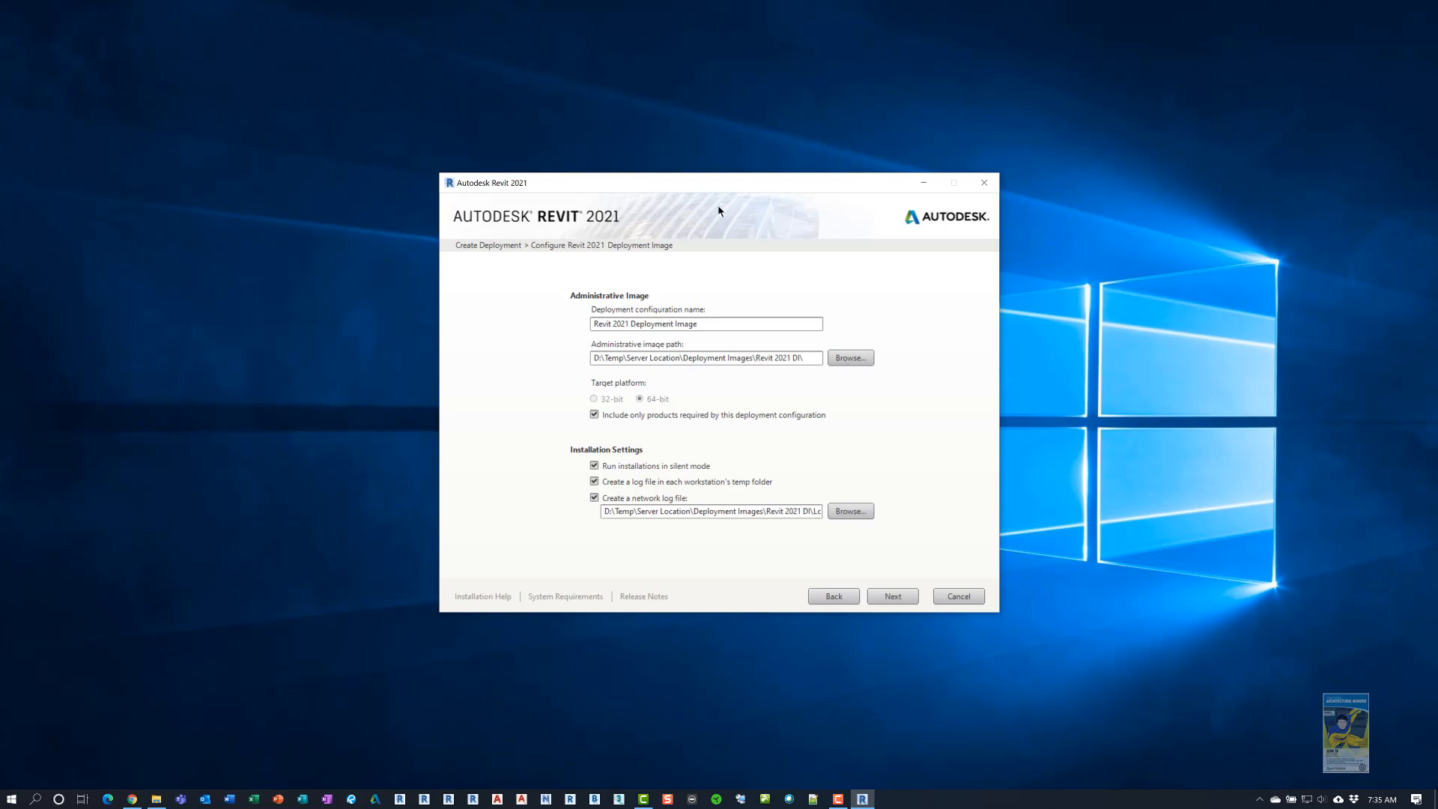
# Check the network log file path, accept the license agreement, and continue with Autodesk ID as the license access
pyautogui.press('End')
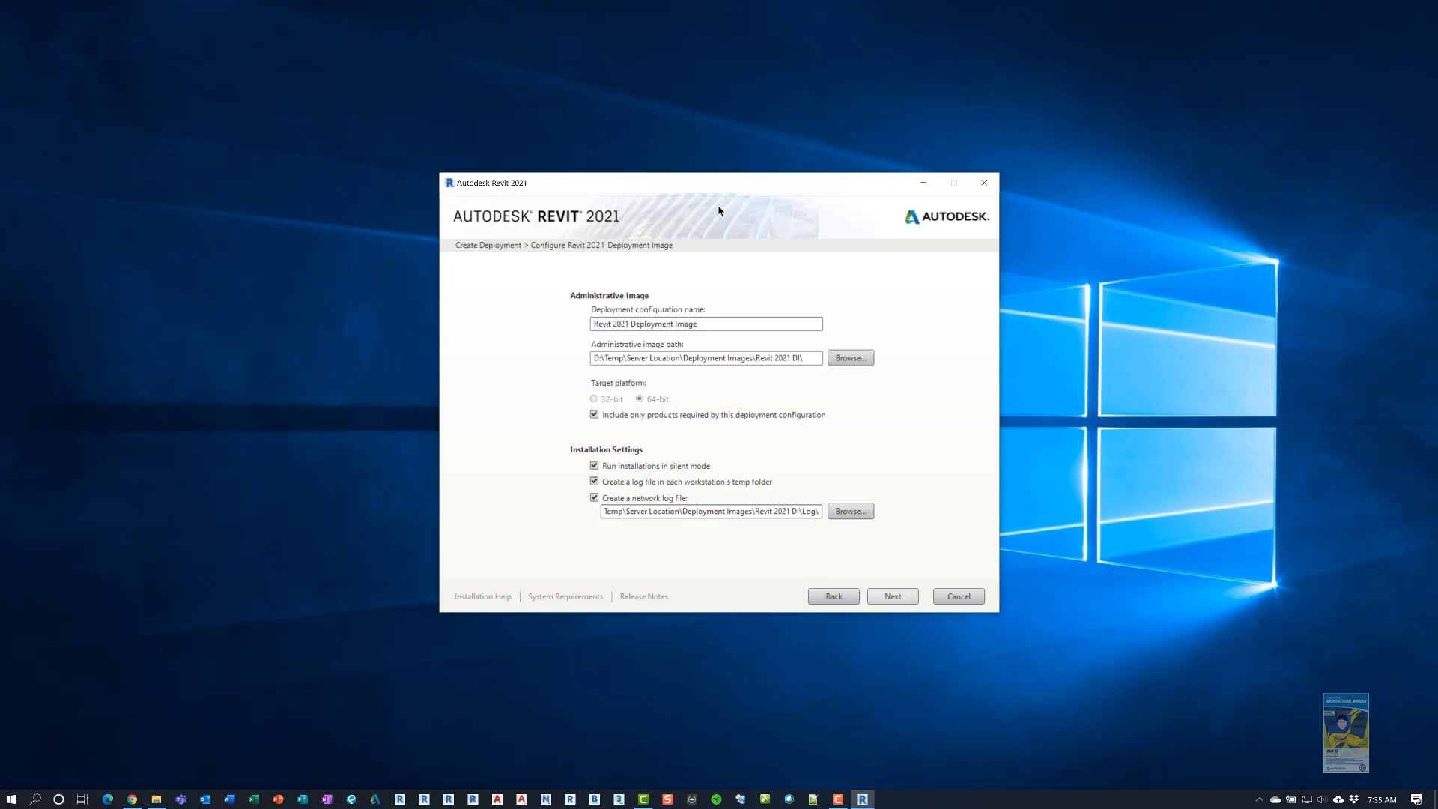
pyautogui.press('Return')
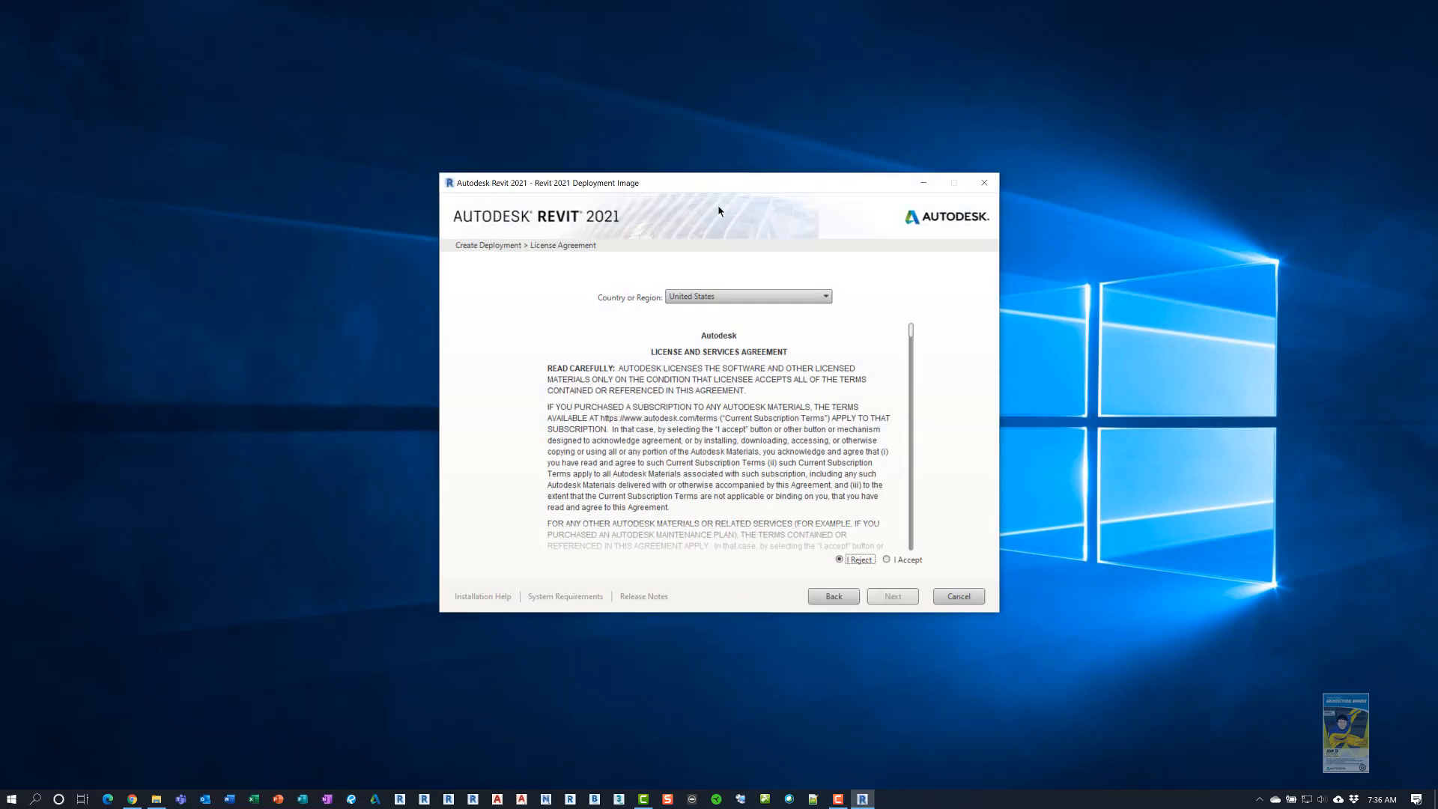
pyautogui.press('Right')
pyautogui.press('Return')
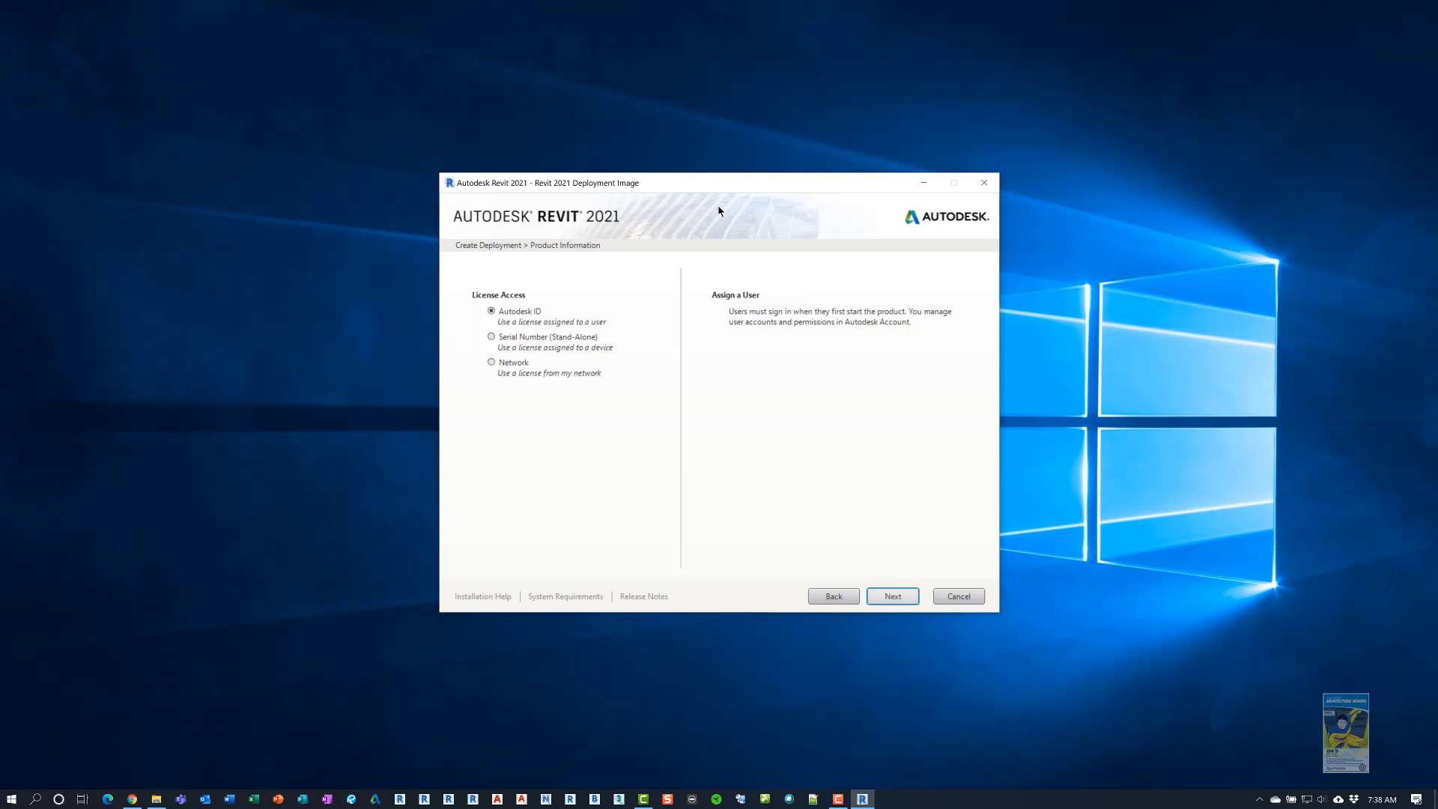
pyautogui.click(895, 598)
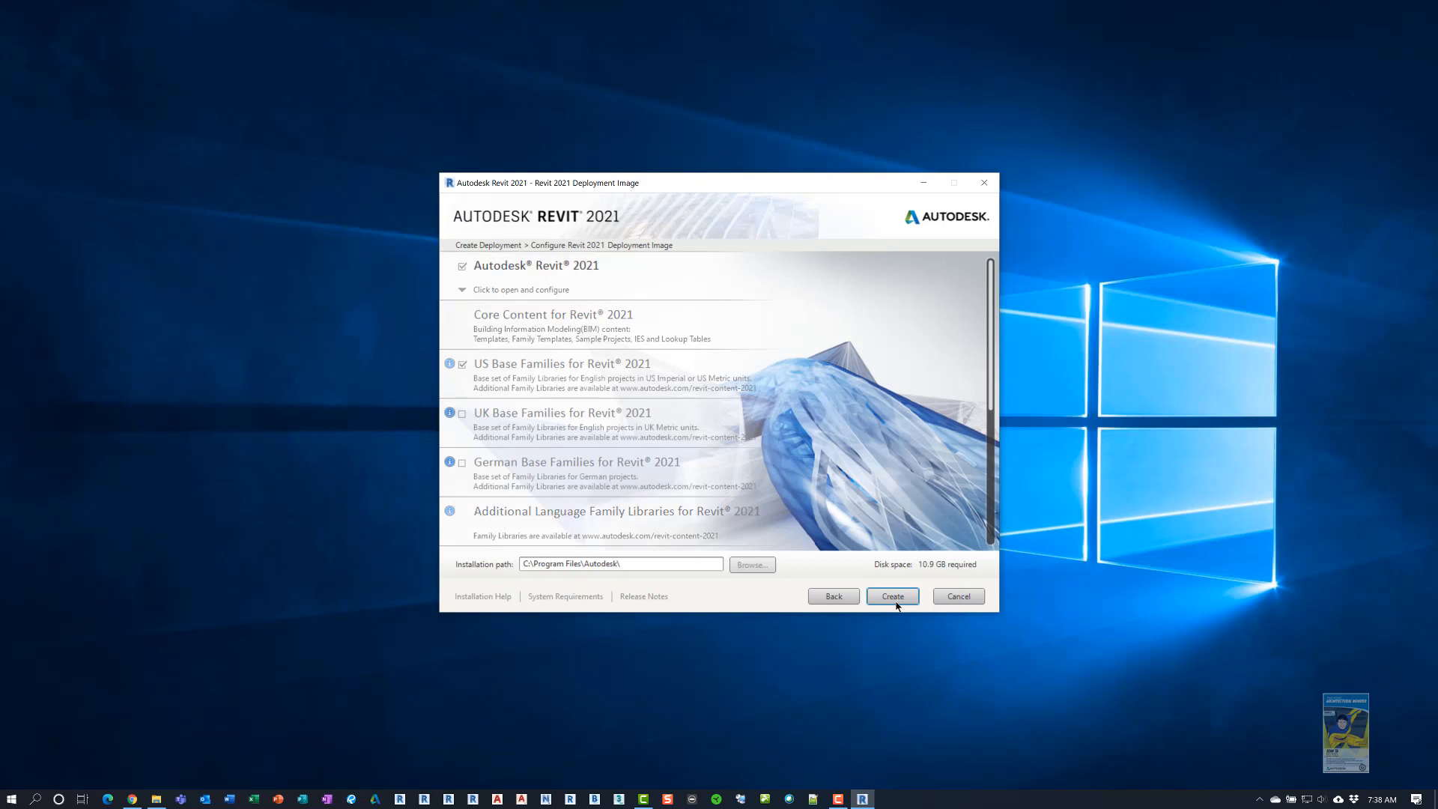
# Examine the configuration options for Autodesk Revit 2021, including its sub-components, content paths, application settings and project path
pyautogui.click(893, 597)
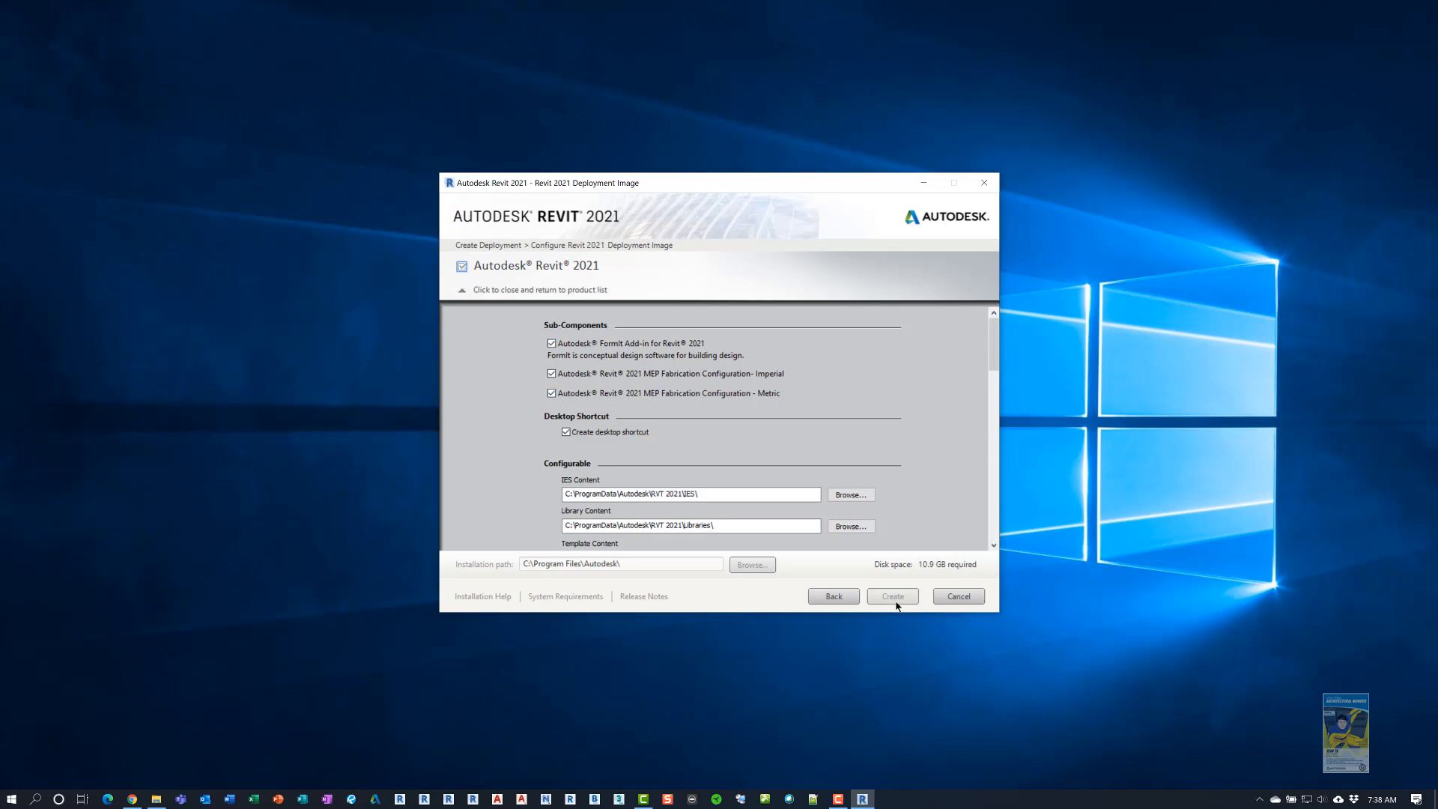
pyautogui.scroll(-2, 896, 606)
pyautogui.scroll(-1, 896, 606)
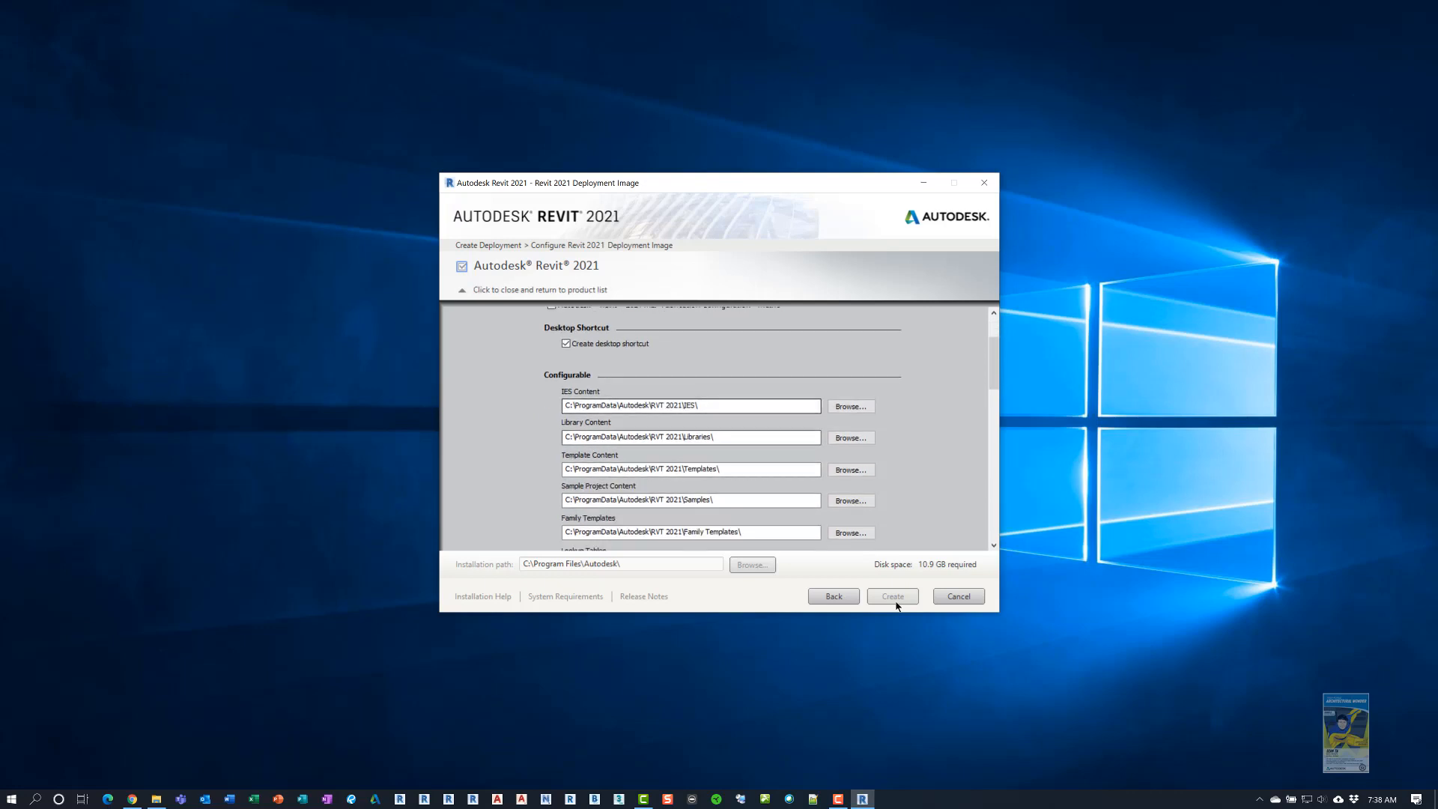
pyautogui.scroll(-2, 896, 606)
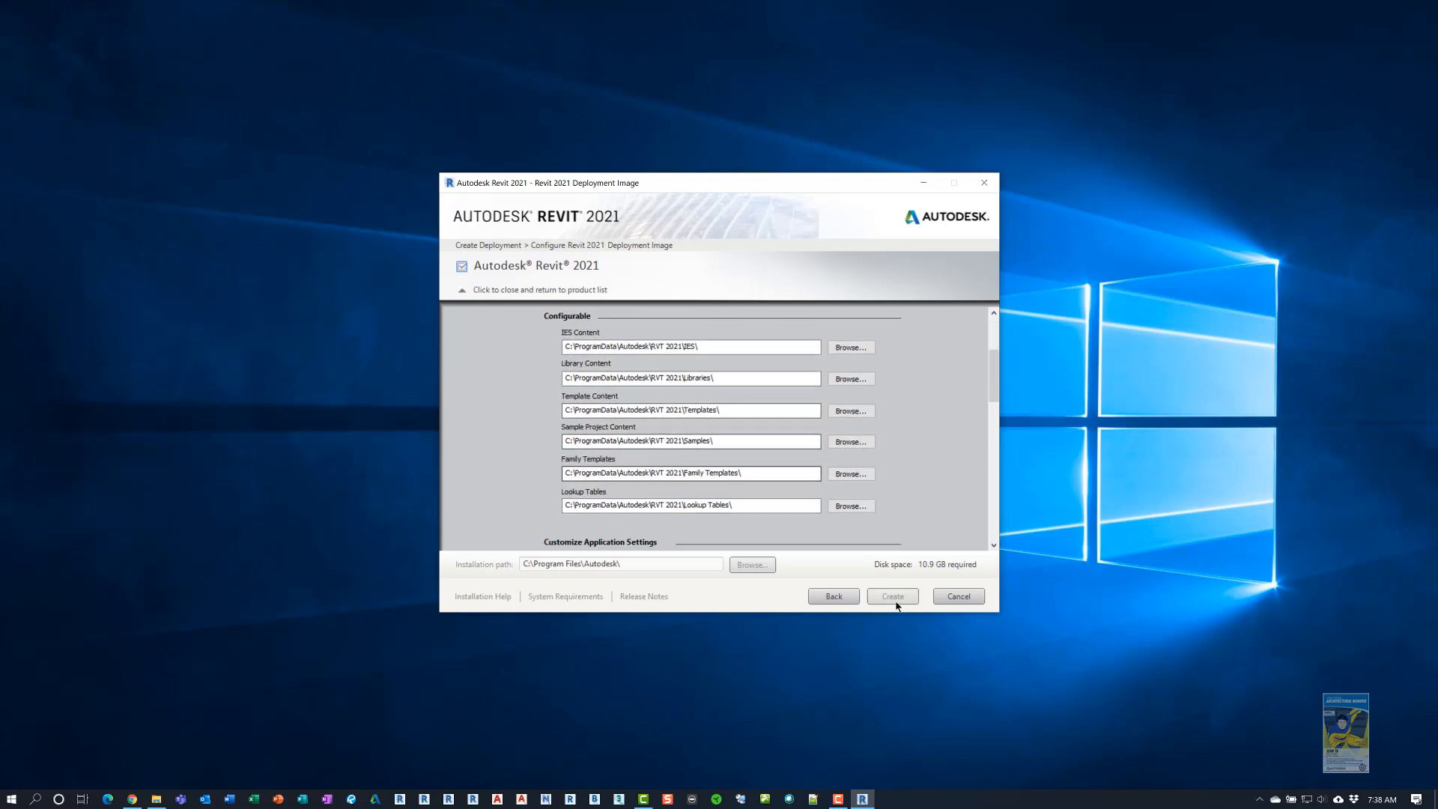
pyautogui.scroll(-6, 896, 606)
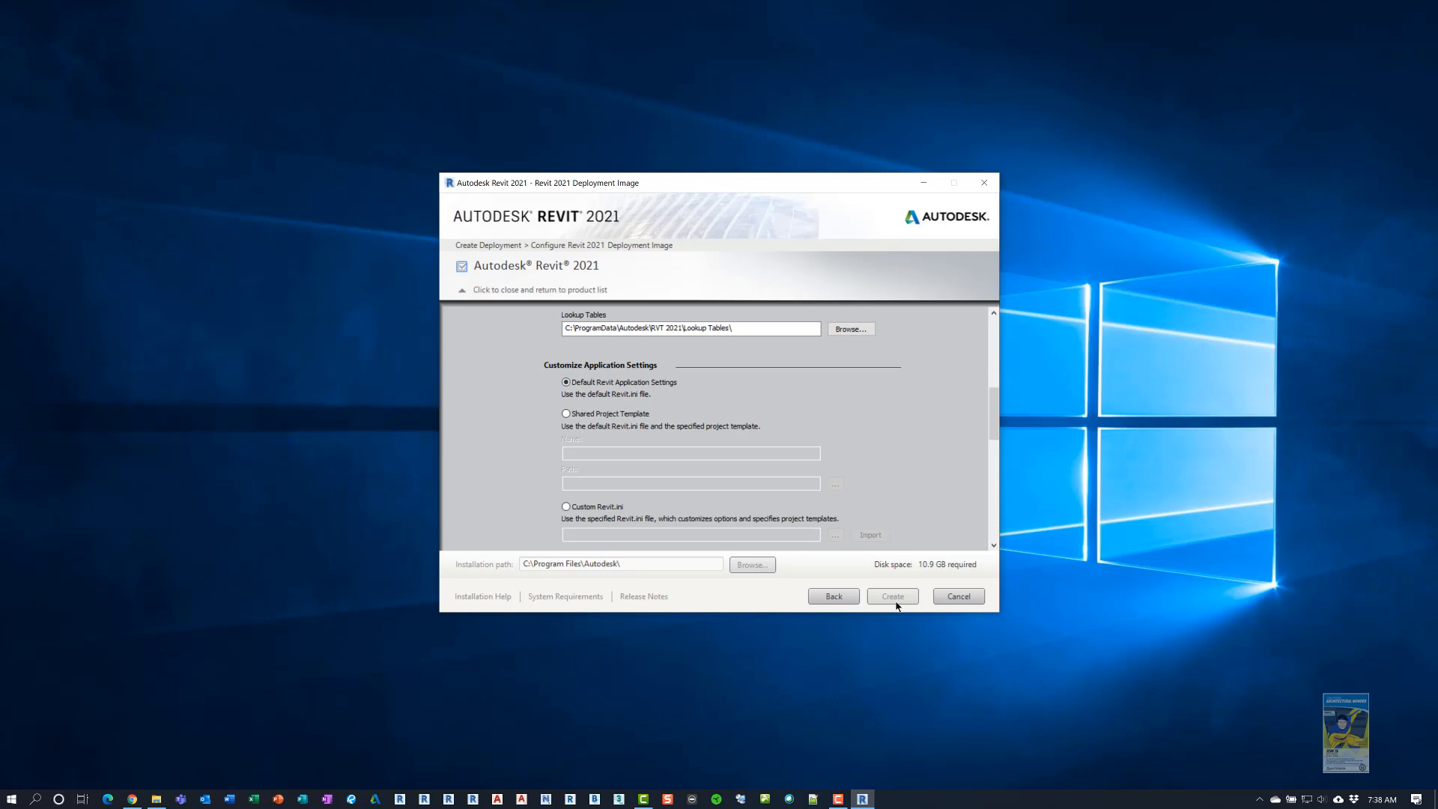
pyautogui.scroll(-1, 896, 606)
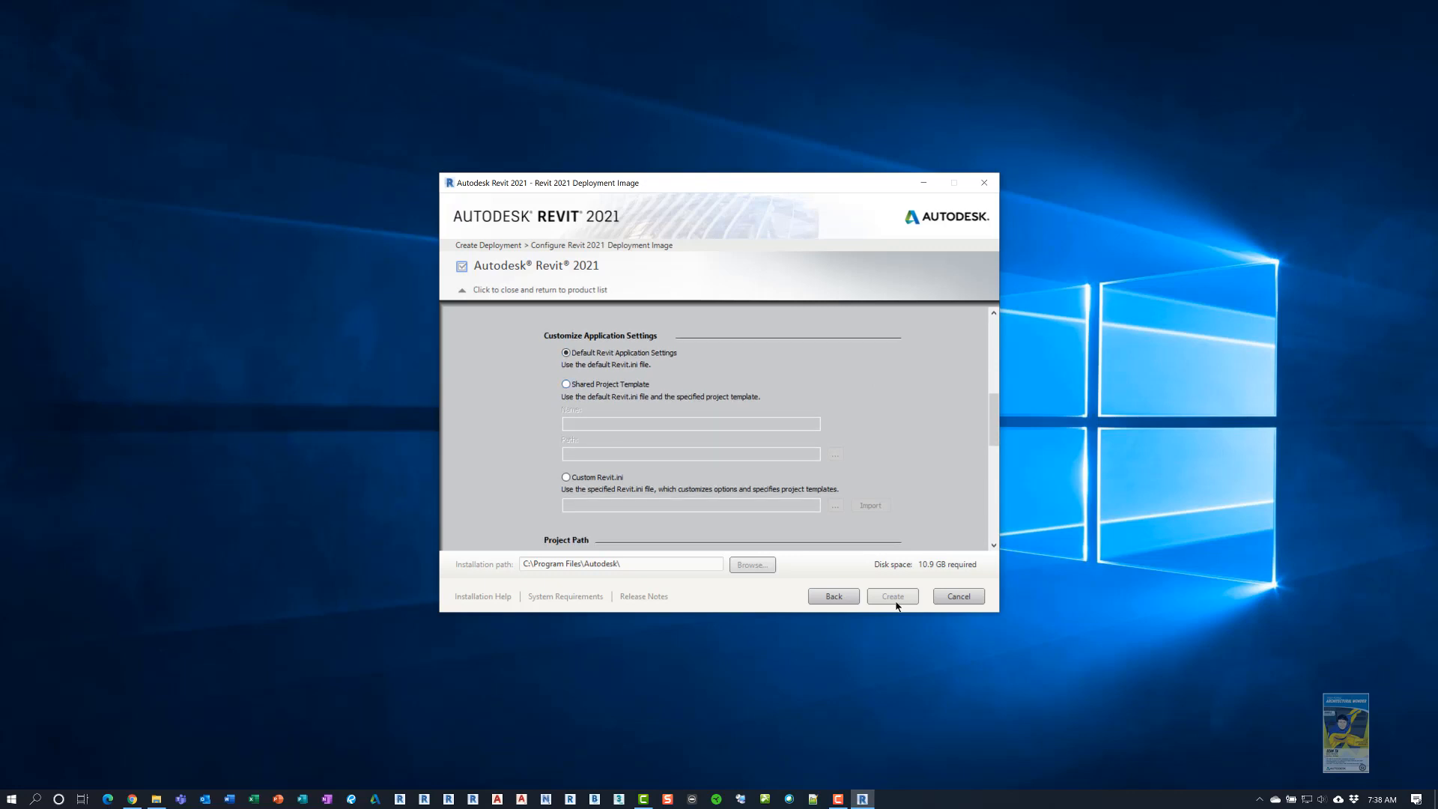
pyautogui.scroll(-2, 897, 605)
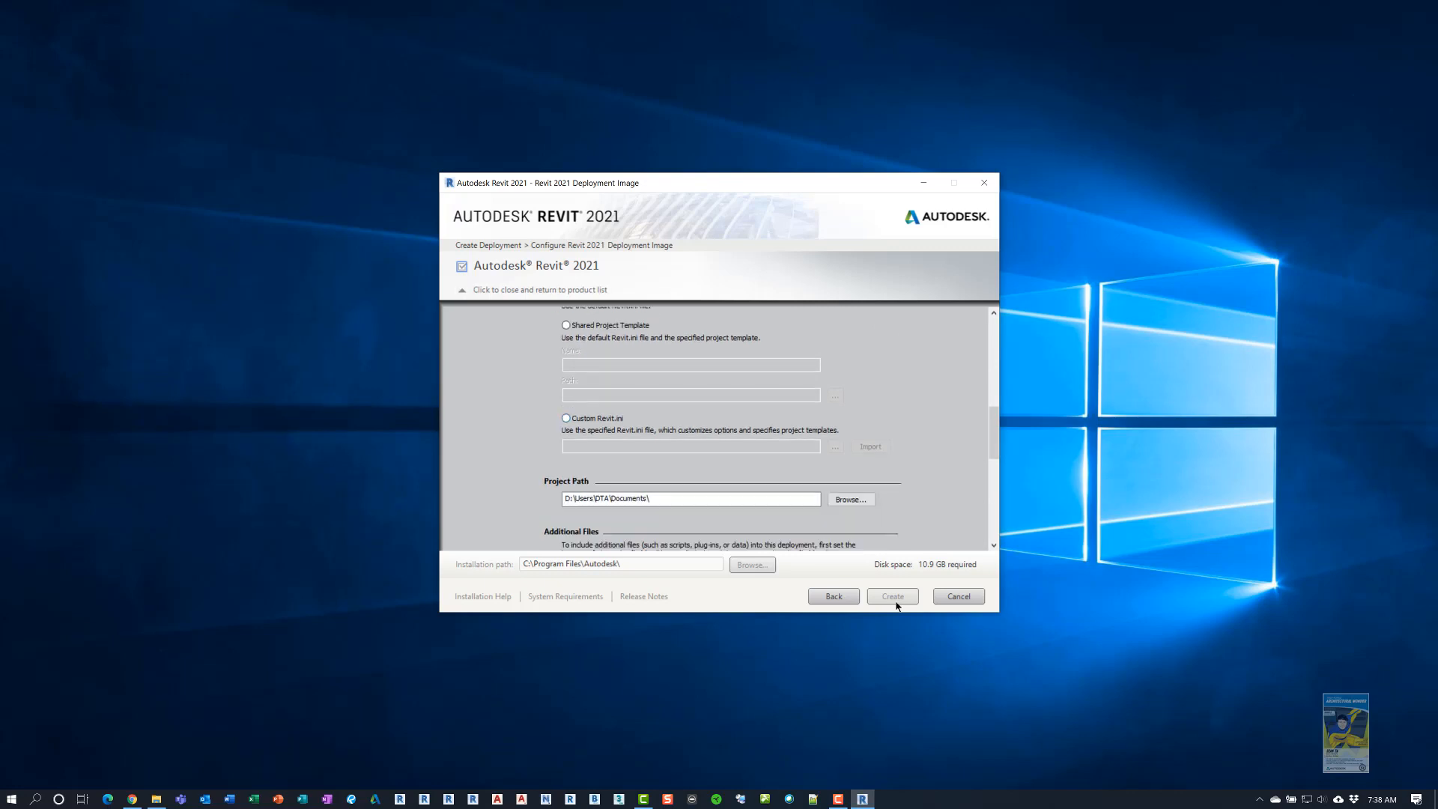
pyautogui.scroll(-2, 898, 605)
pyautogui.scroll(-1, 898, 605)
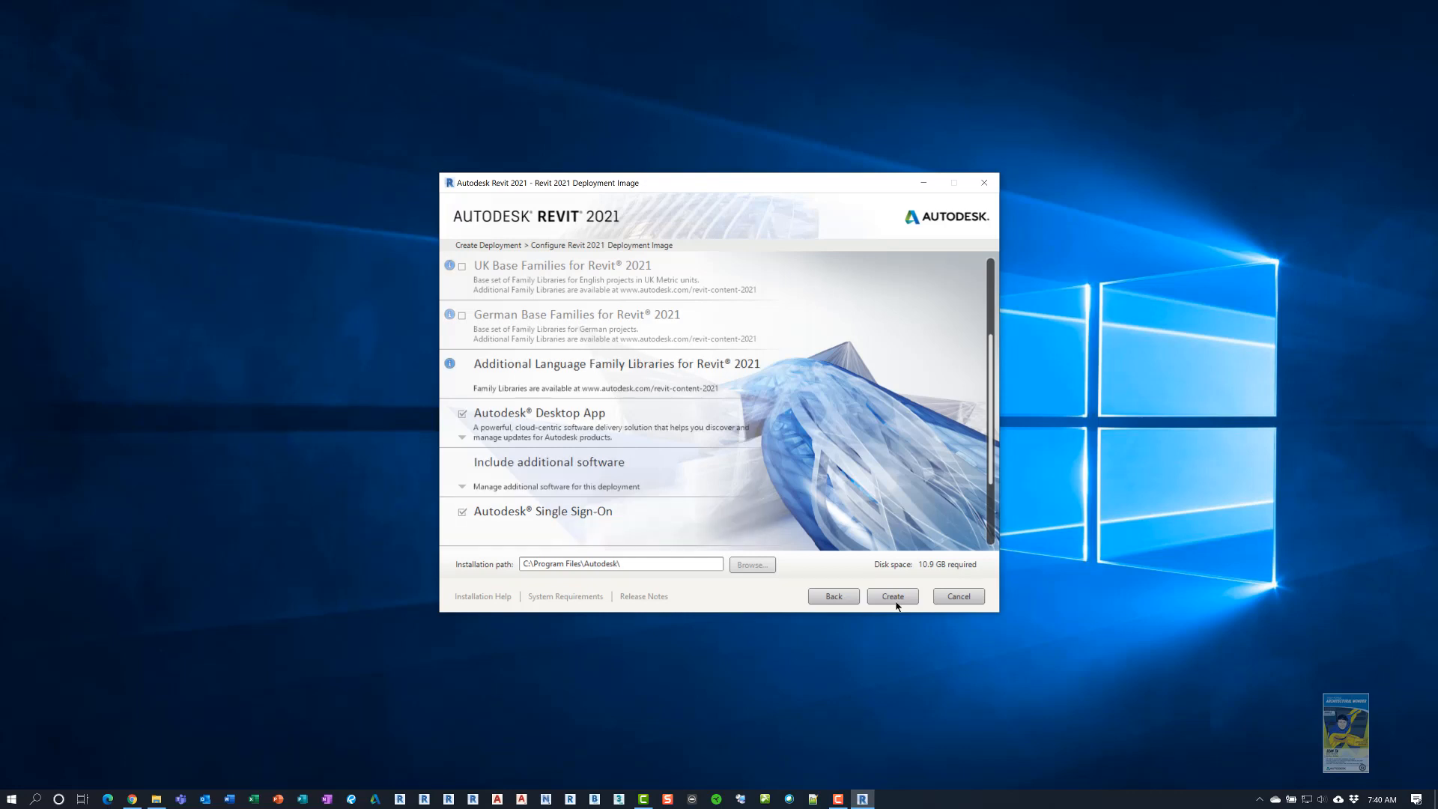
# Create the deployment from the configured products, and finish the deployment wizard
pyautogui.click(896, 602)
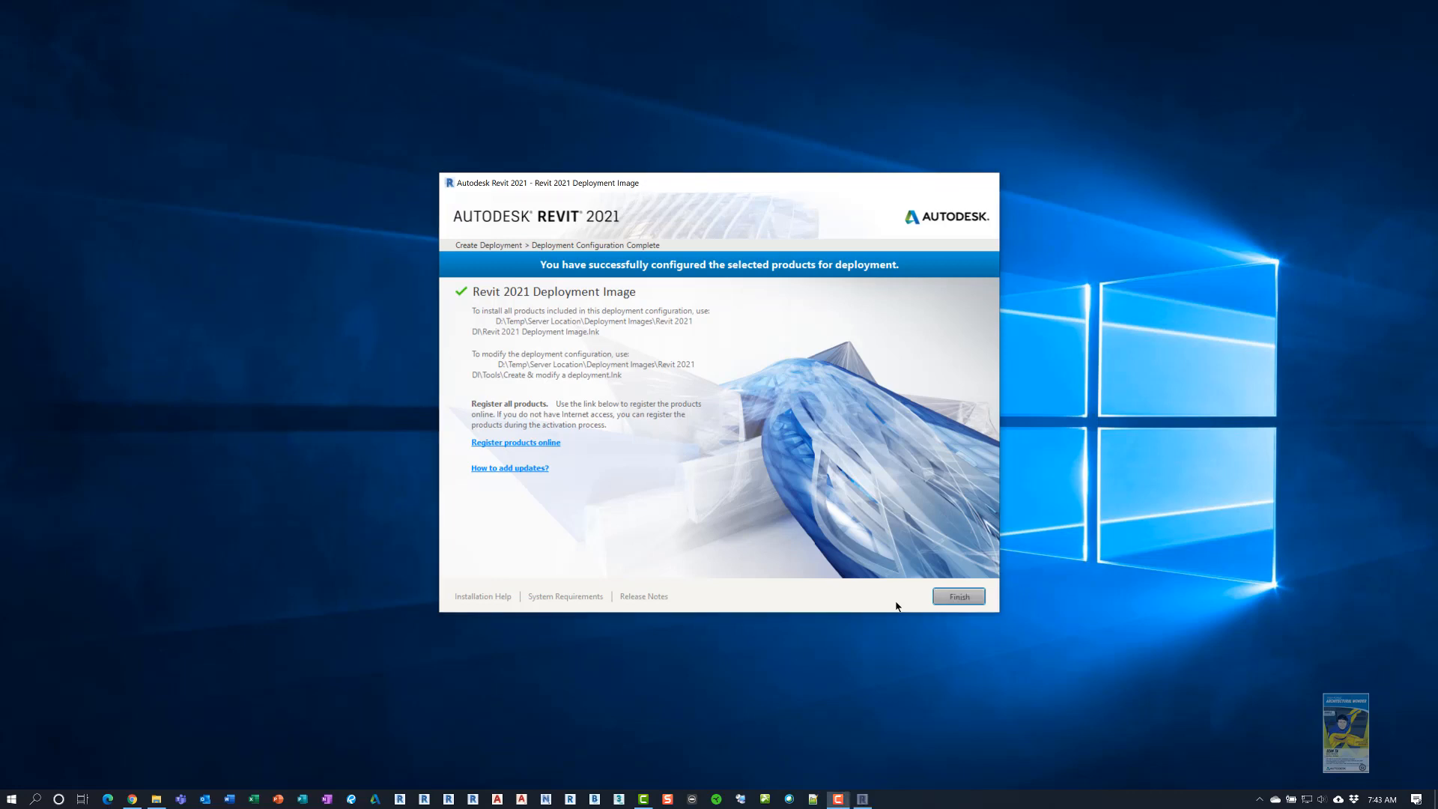
pyautogui.press('Return')
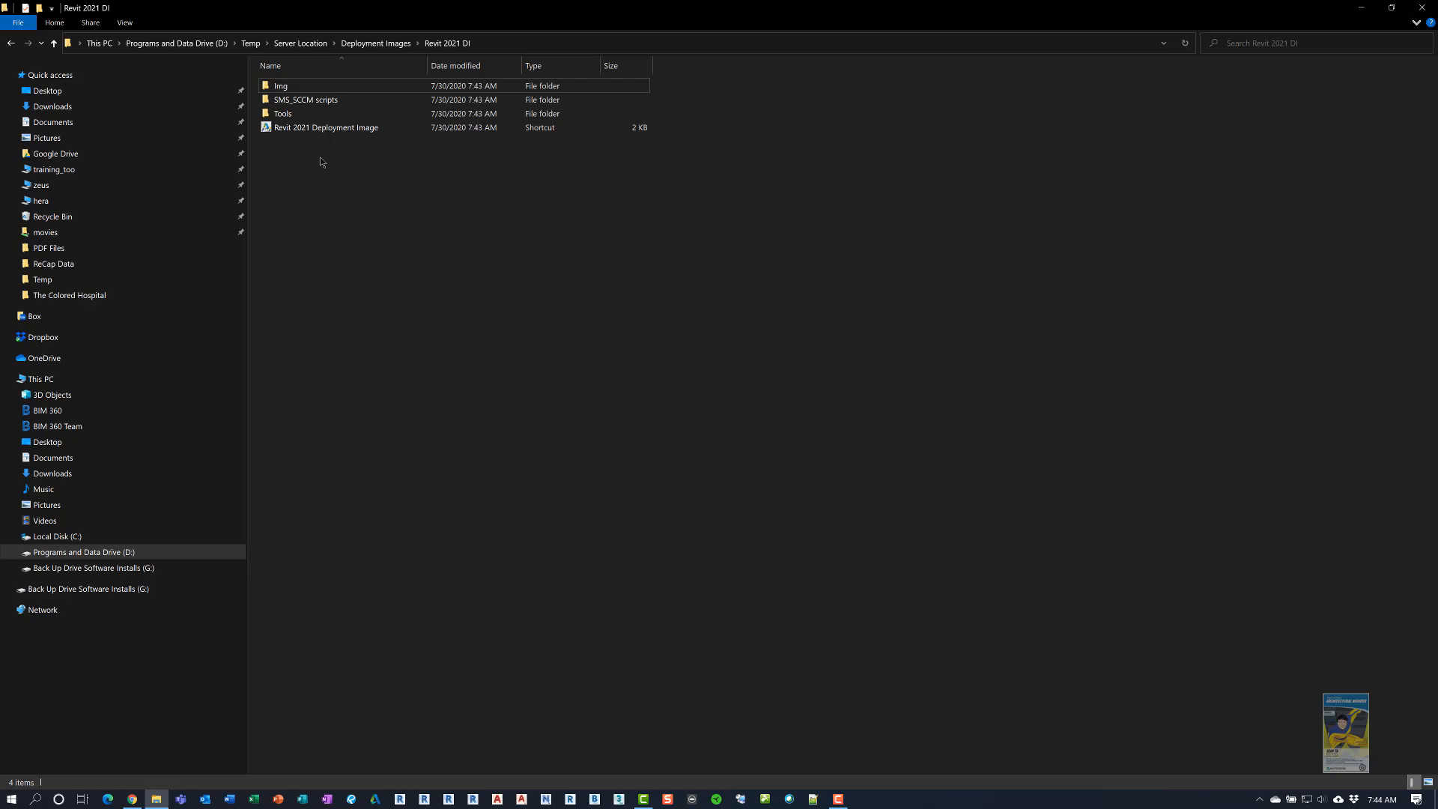
# From the Tools folder of the Revit 2021 DI deployment, launch Create & modify a deployment and advance to its product list
pyautogui.doubleClick(277, 113)
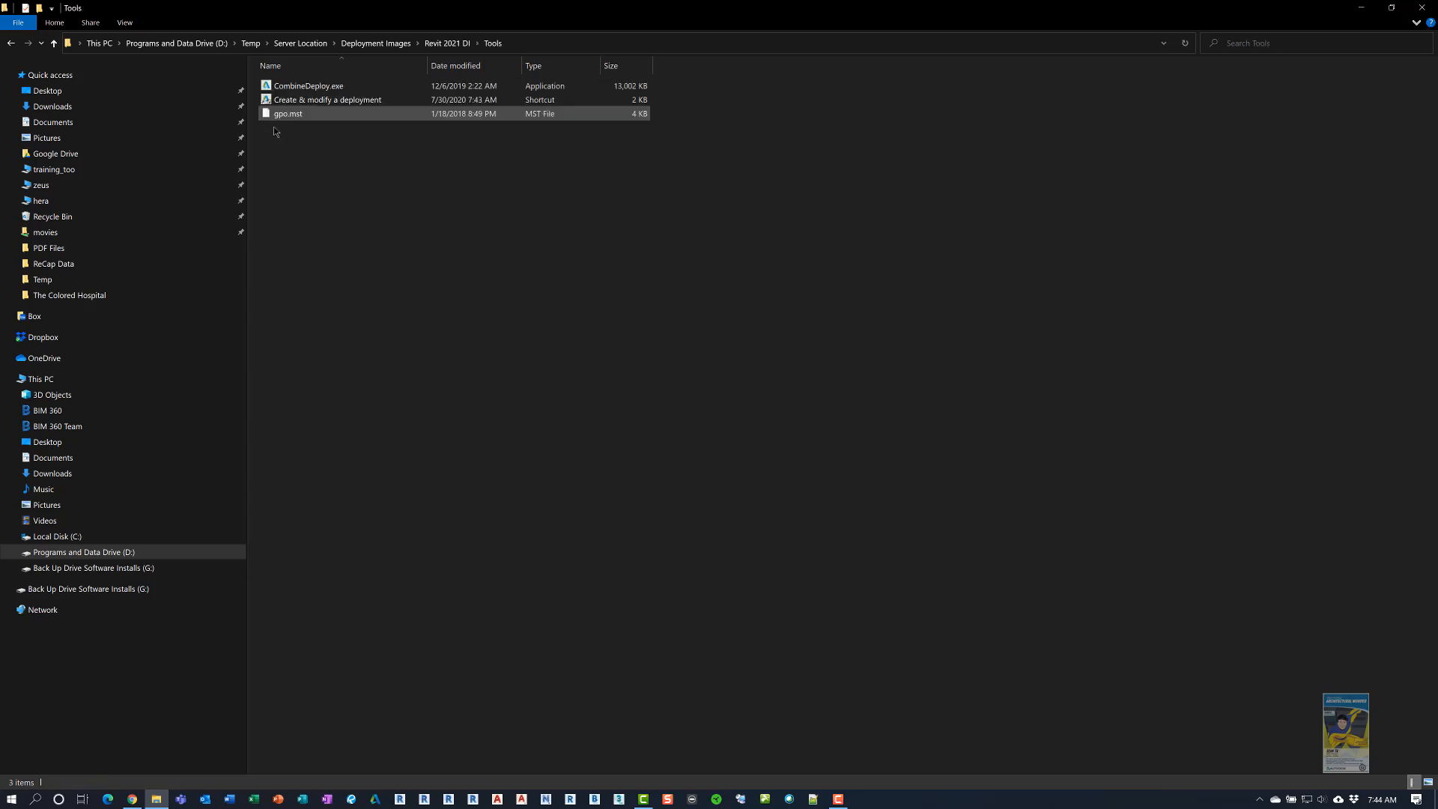
pyautogui.doubleClick(329, 99)
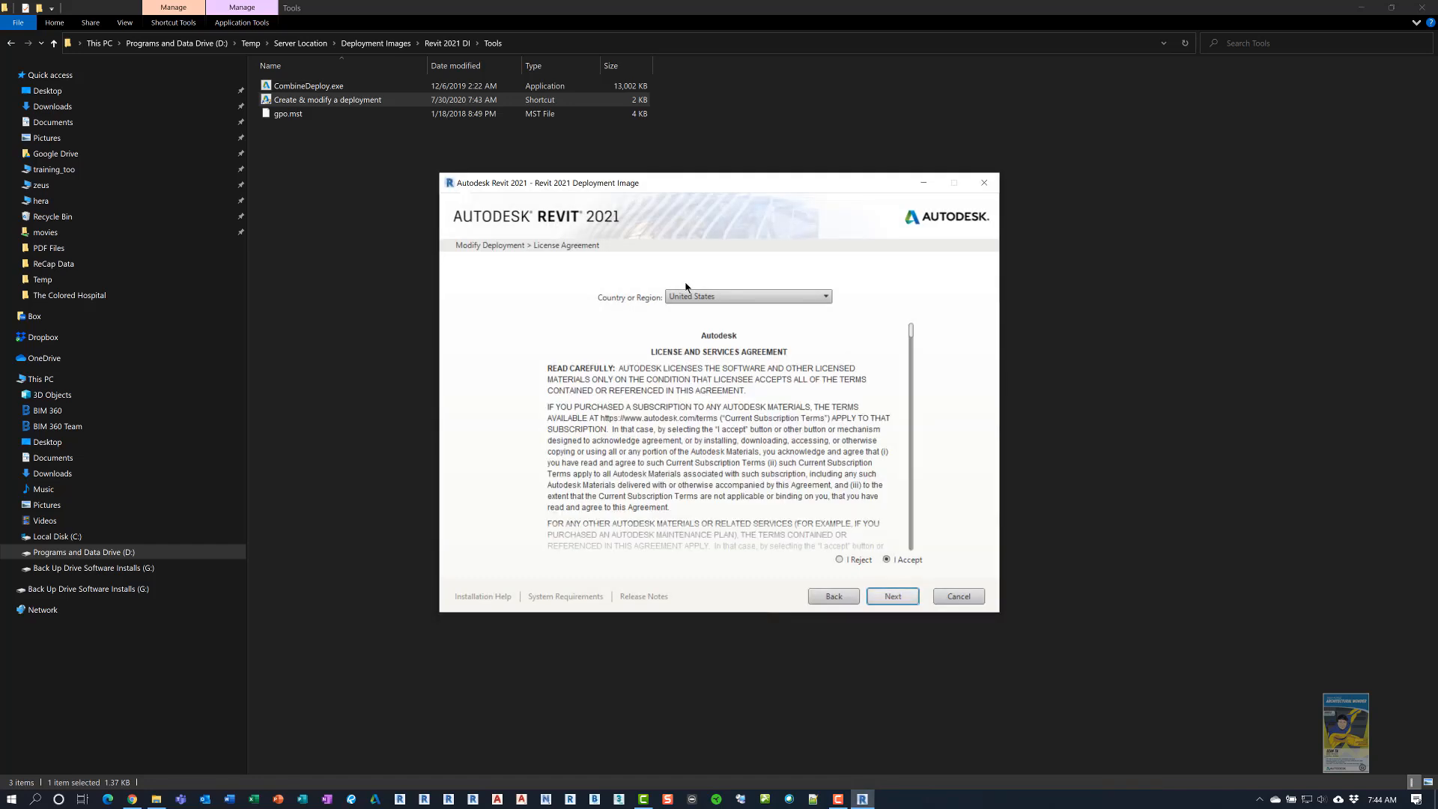
pyautogui.press('Return')
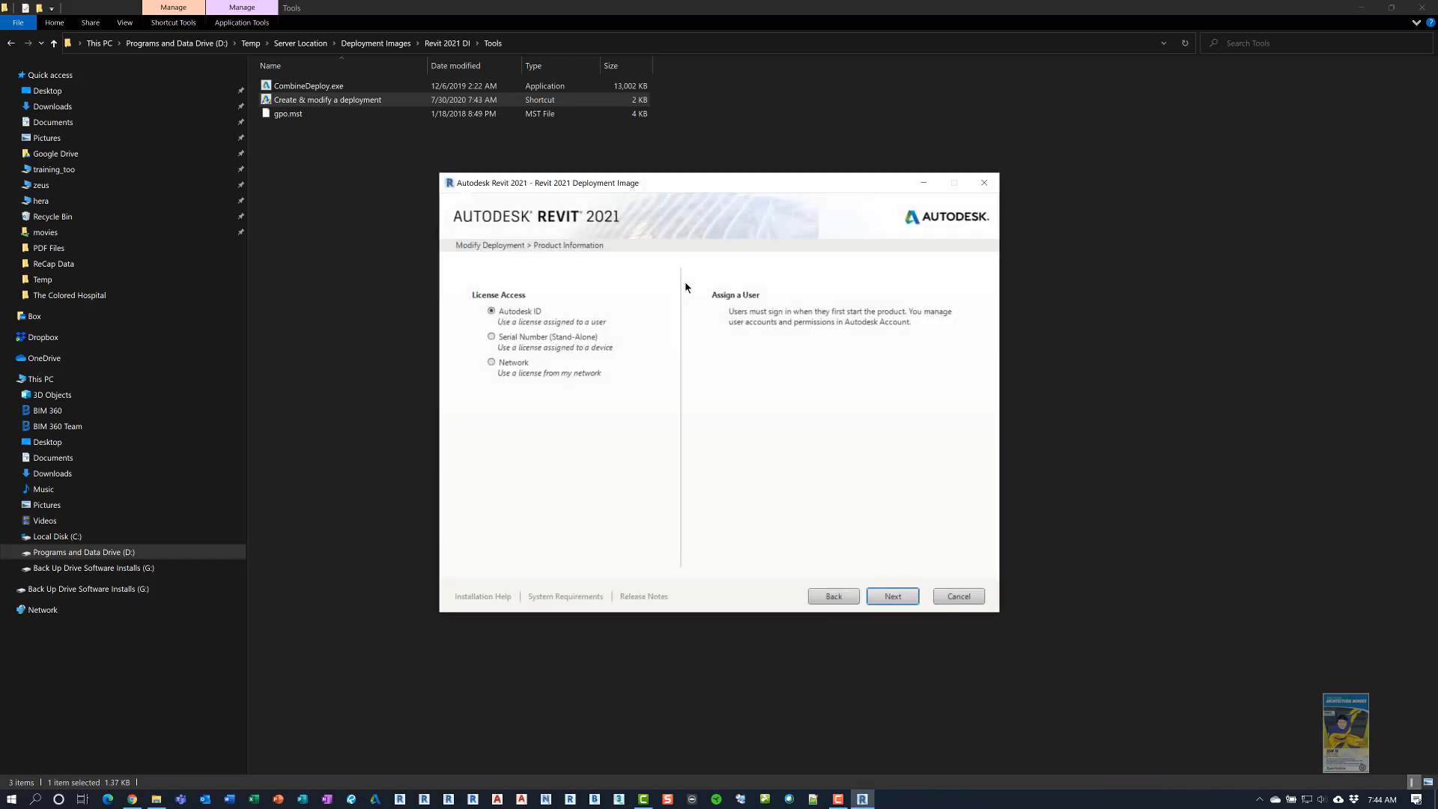
pyautogui.press('Return')
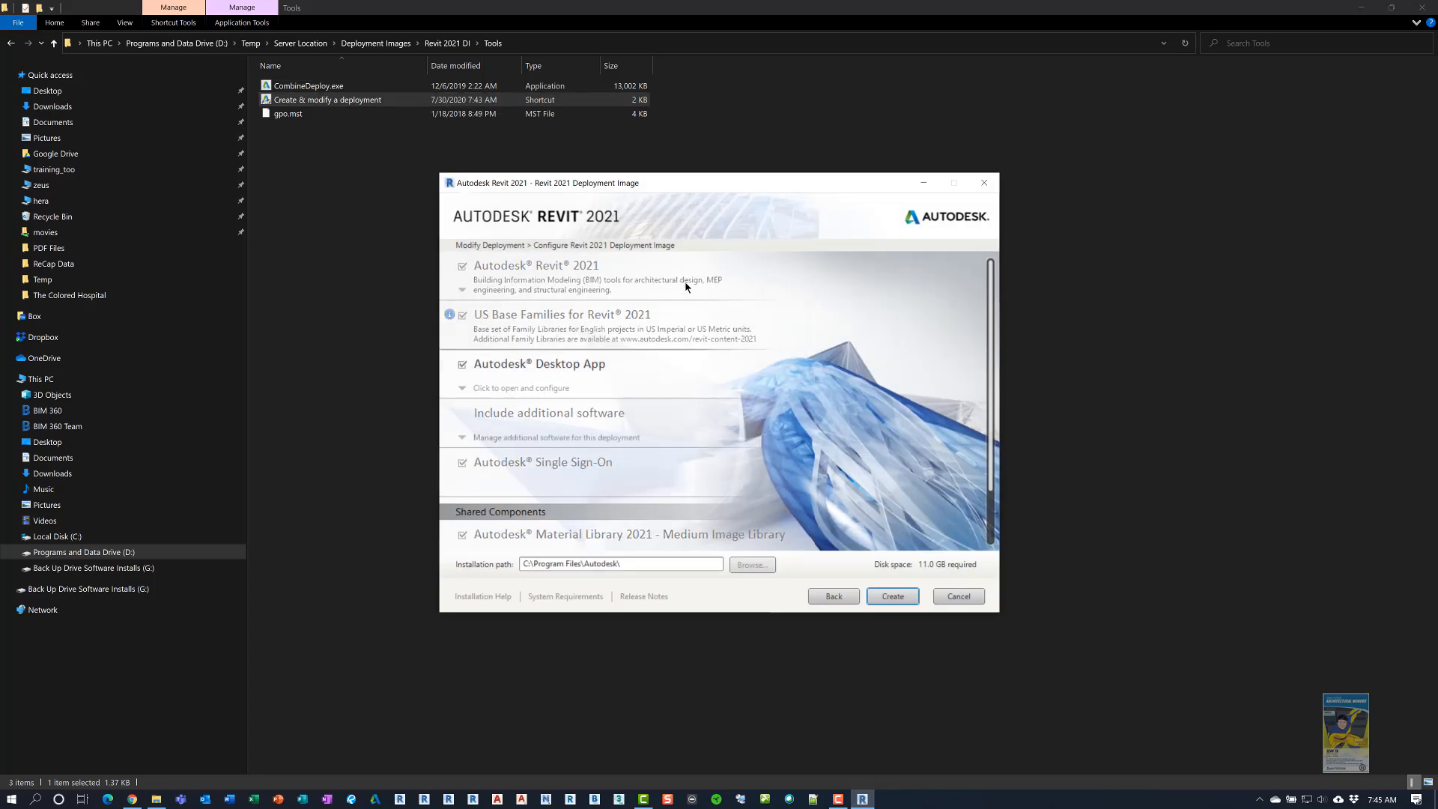
# Try excluding Autodesk Desktop App from the deployment, and restore its selection
pyautogui.click(462, 365)
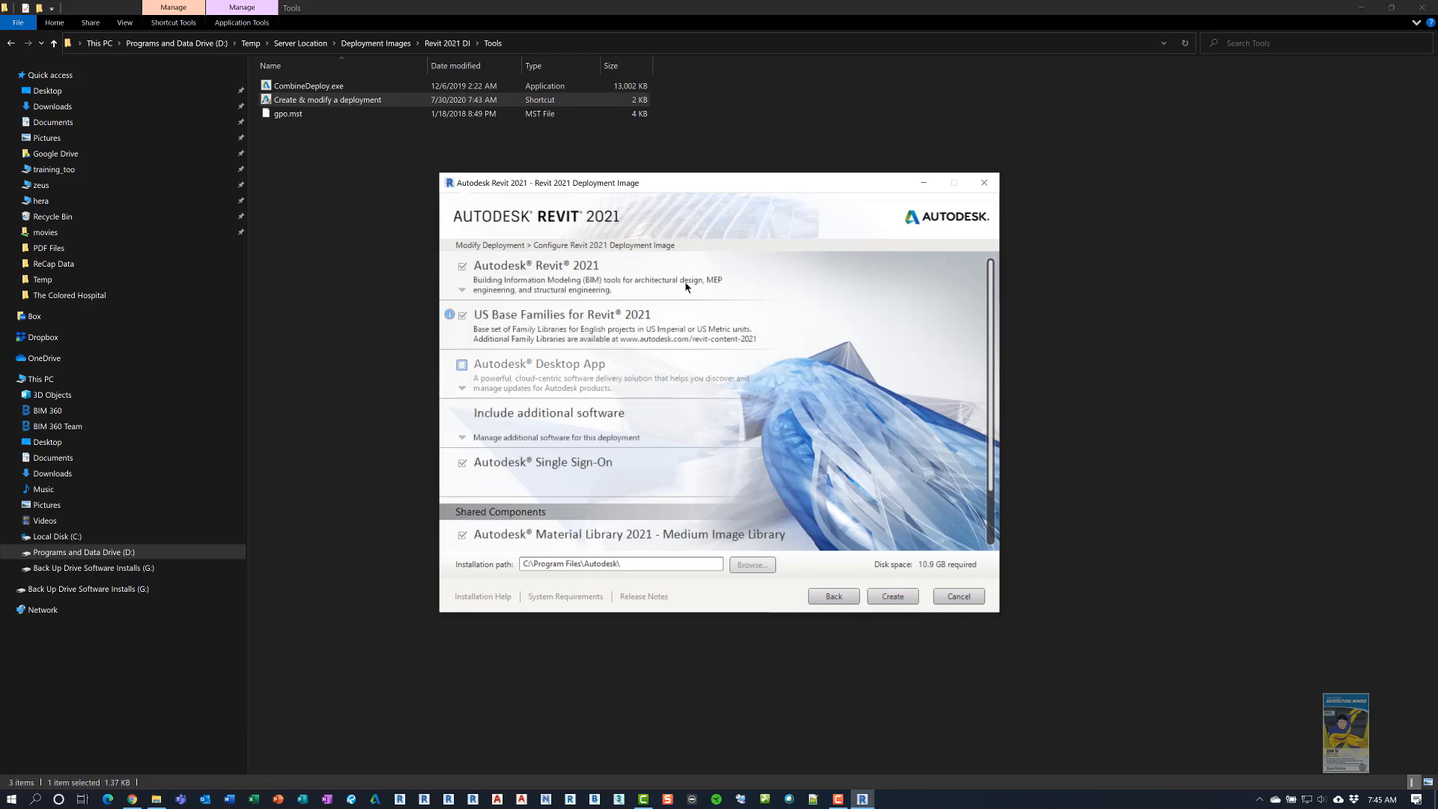
pyautogui.press('space')
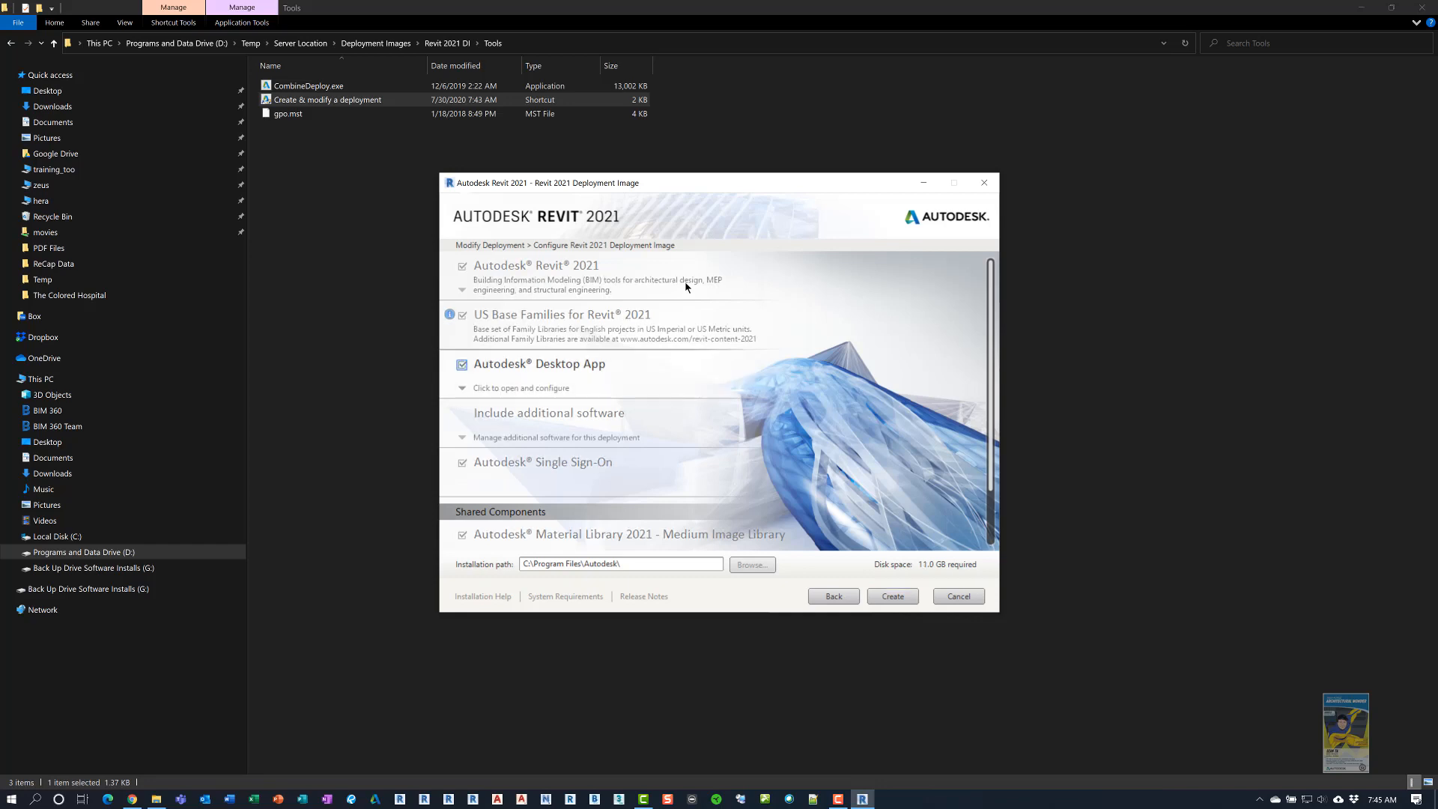
pyautogui.press('space')
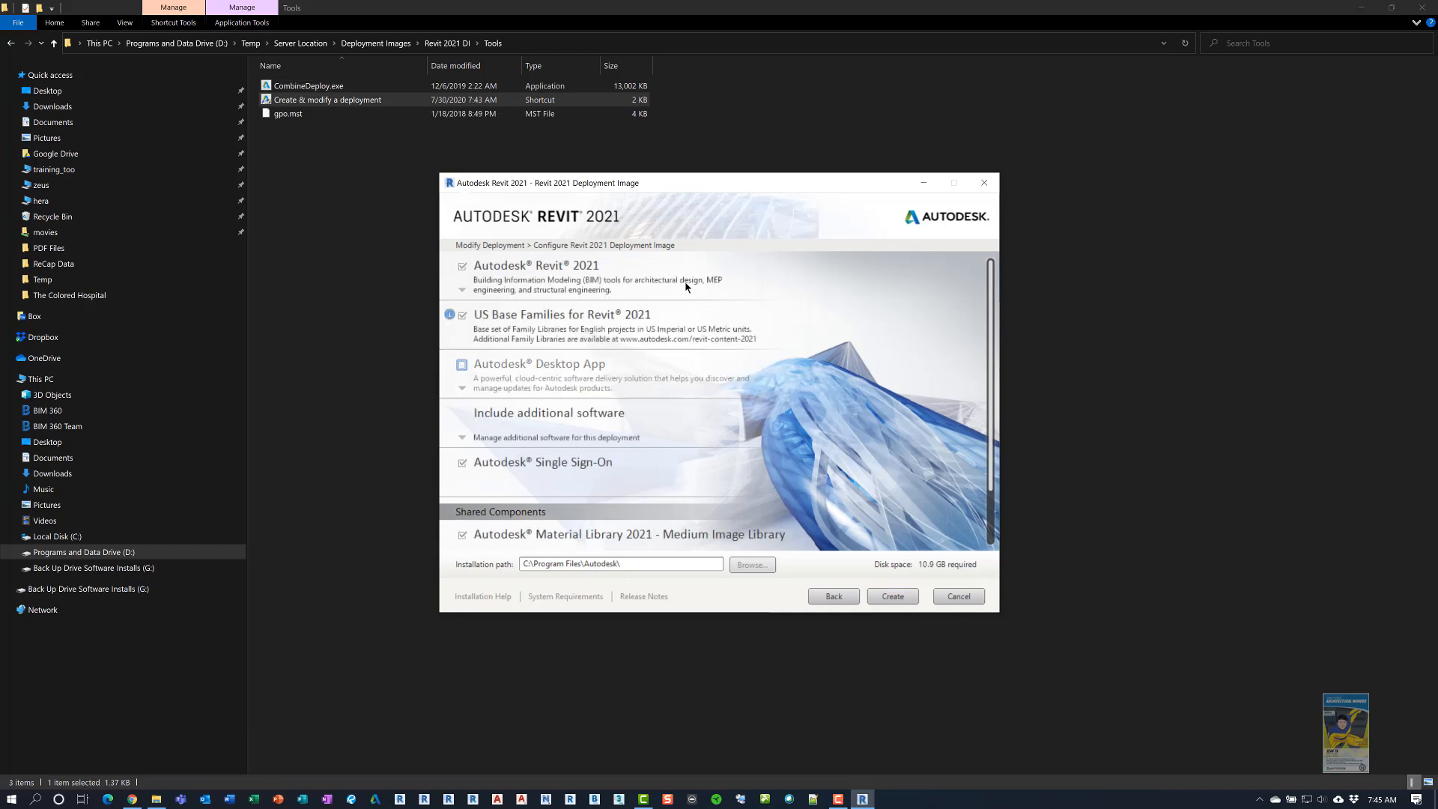
pyautogui.press('space')
# Review the Autodesk Revit 2021 content paths, application settings and additional files options in this deployment, and cancel the deployment modification
pyautogui.click(687, 288)
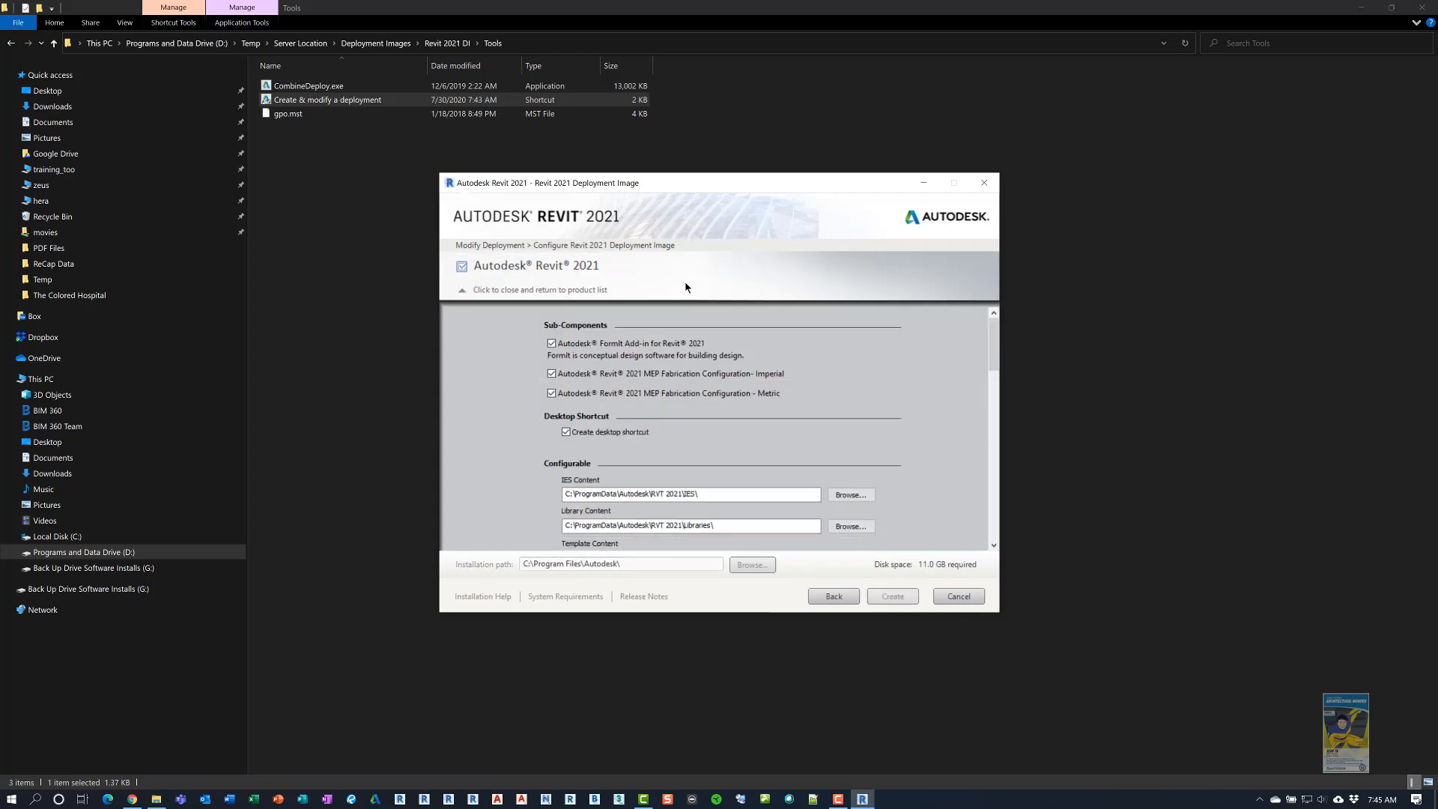
pyautogui.scroll(-2, 685, 287)
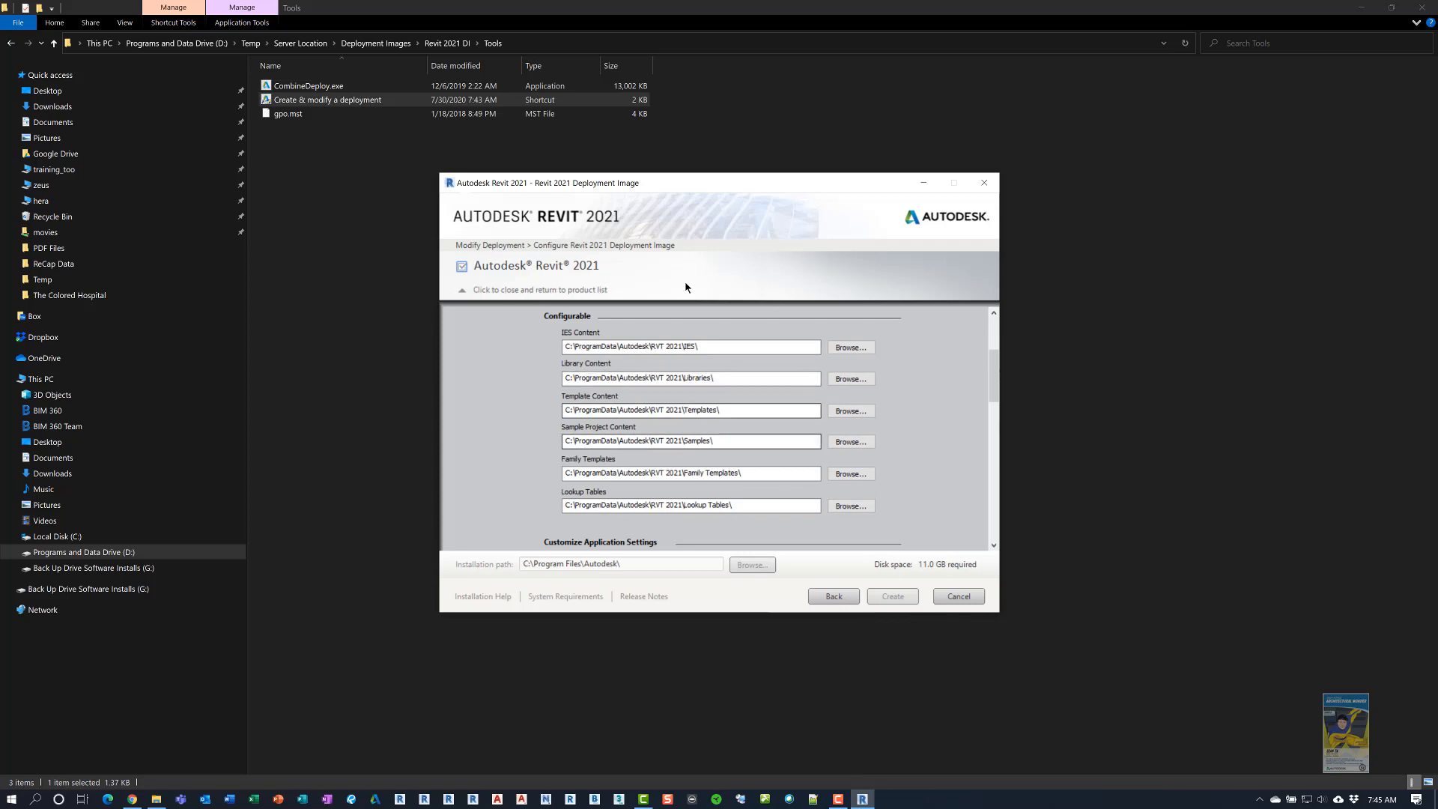
pyautogui.scroll(-3, 686, 286)
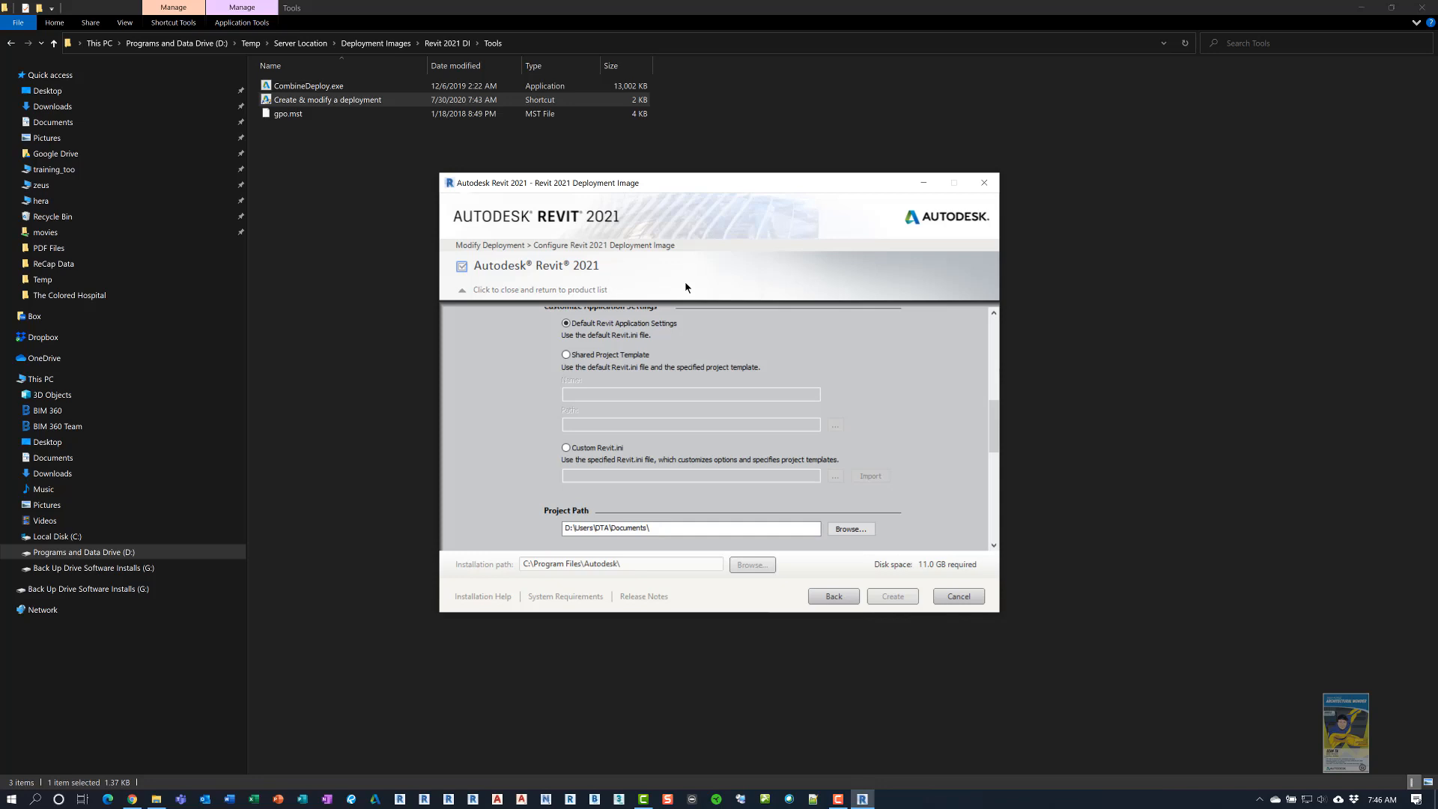
pyautogui.scroll(-5, 684, 284)
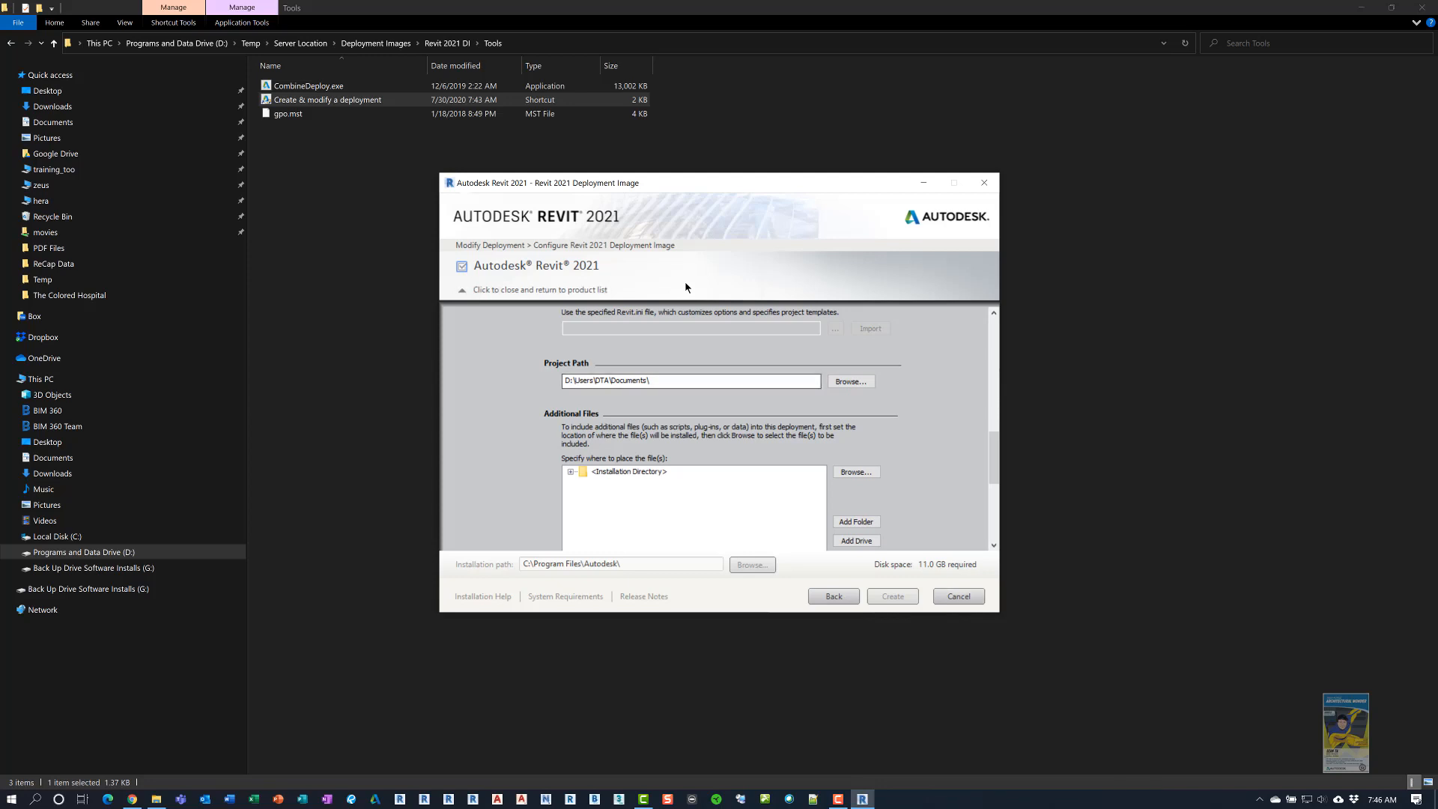
pyautogui.click(686, 282)
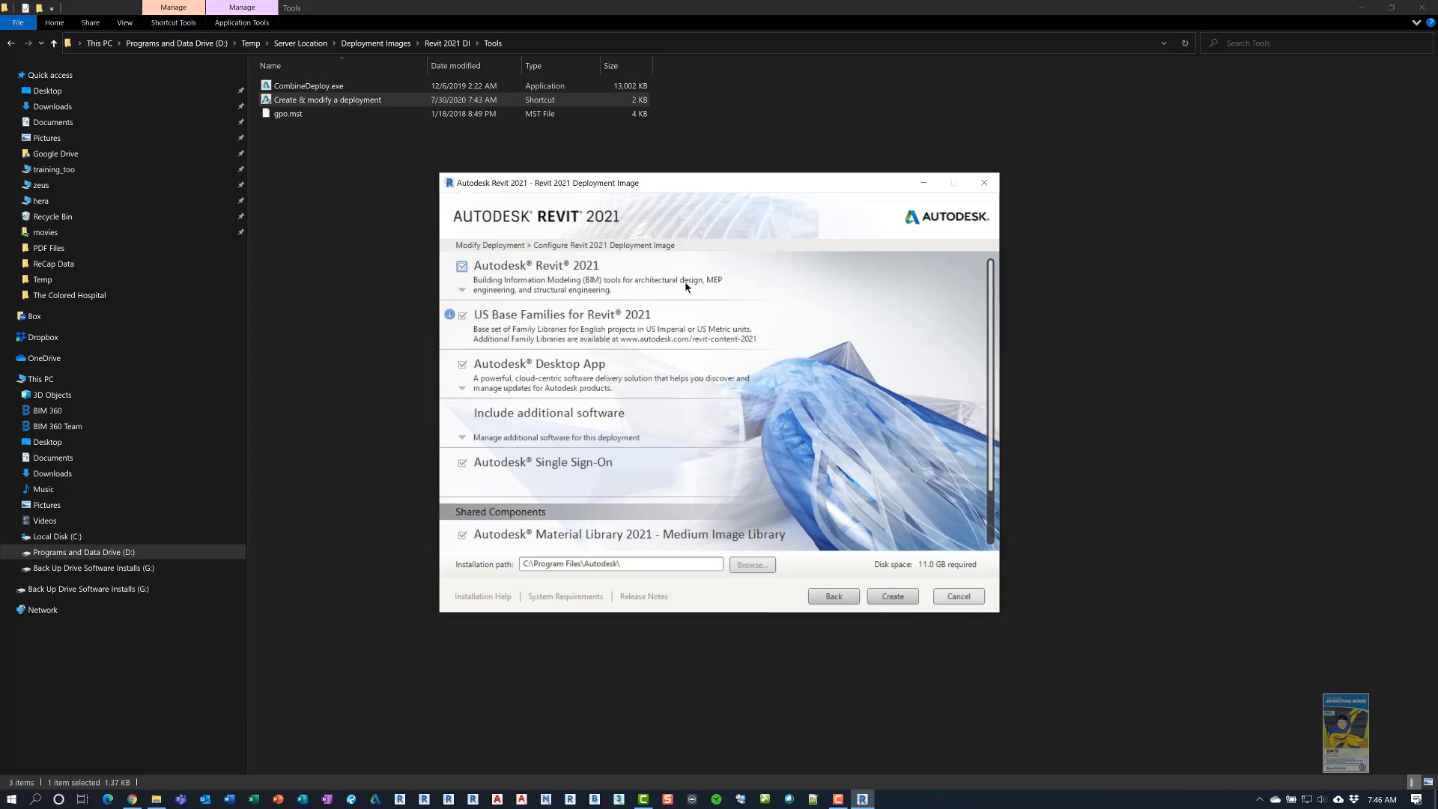
pyautogui.click(958, 596)
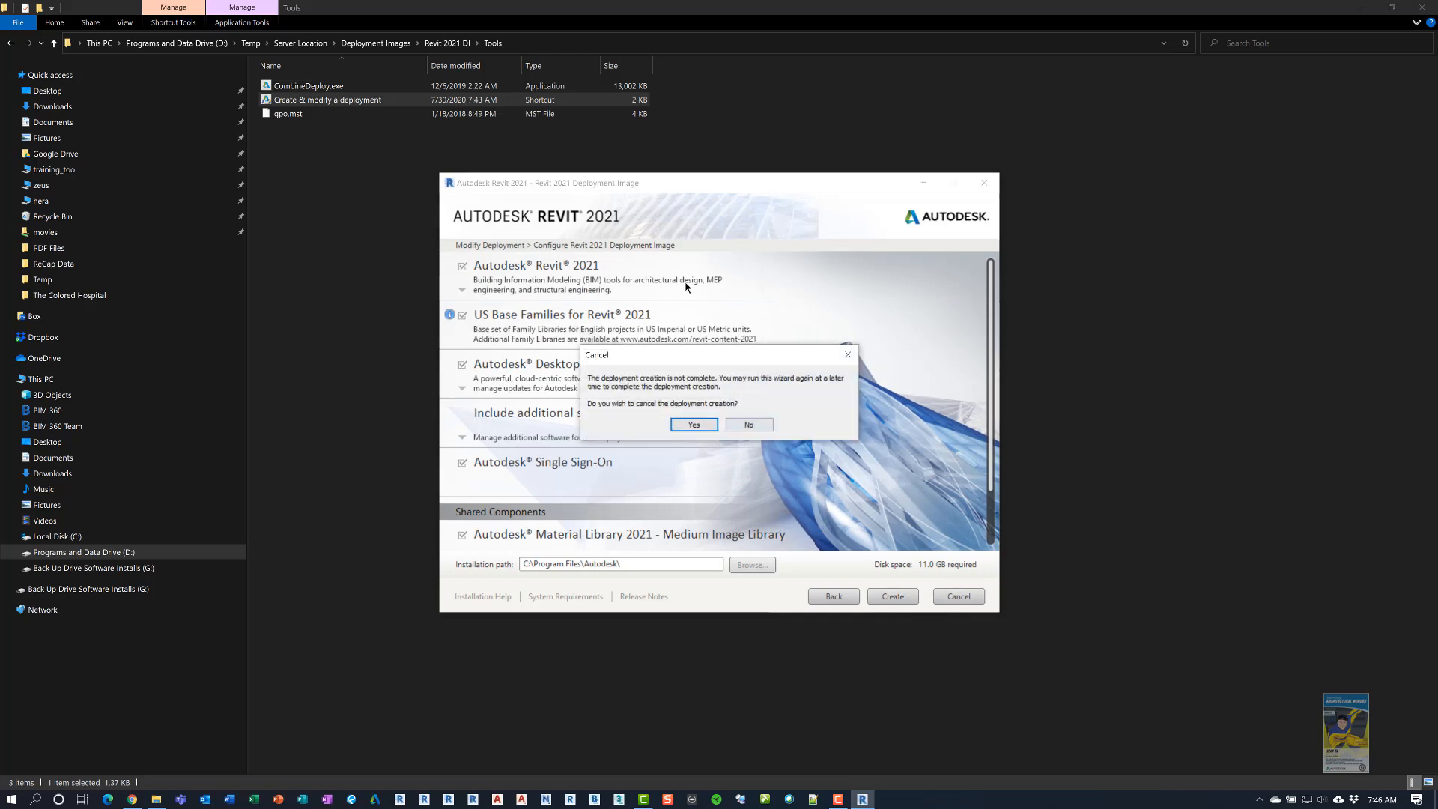
pyautogui.click(695, 424)
pyautogui.click(424, 273)
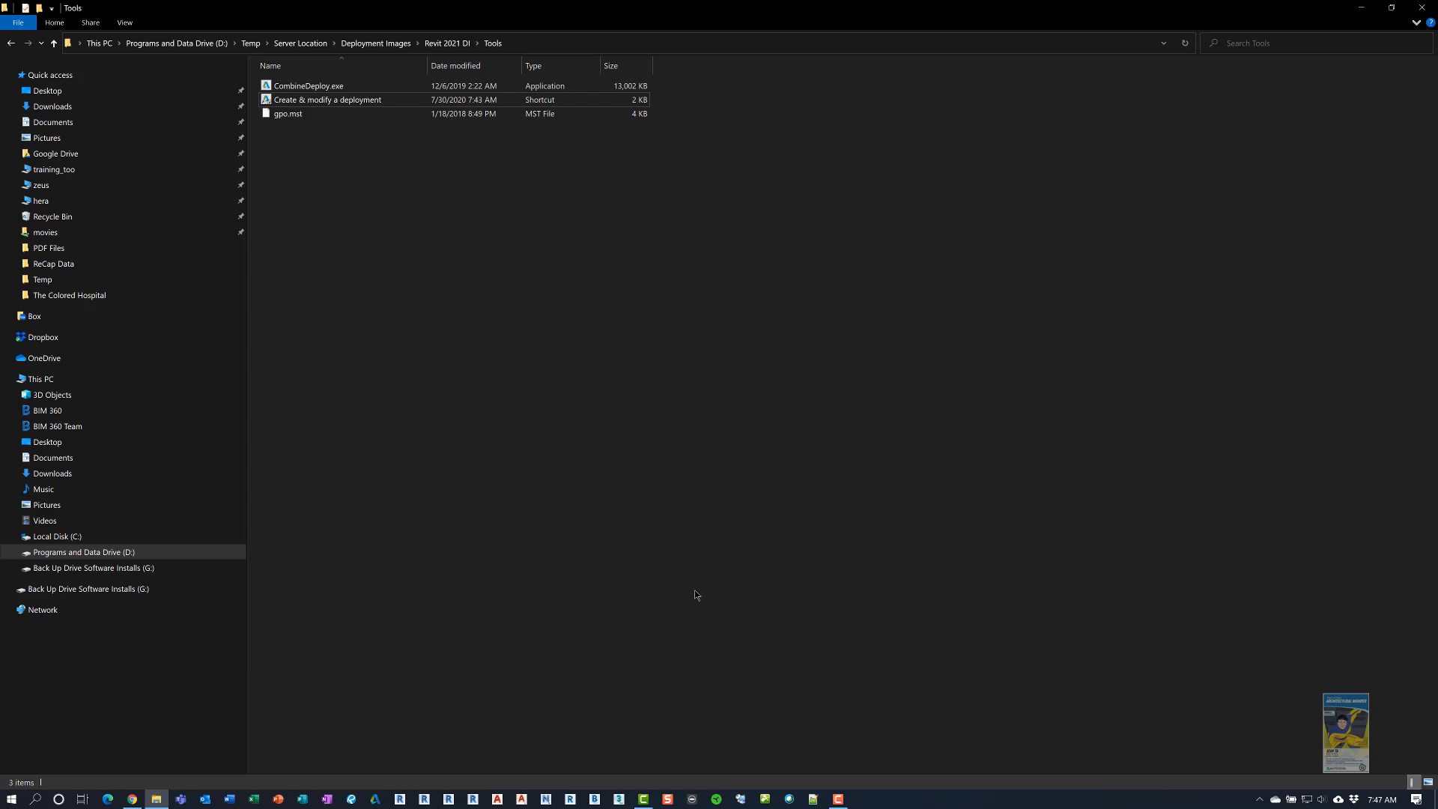
# Open Remote Desktop Connection Manager, look over the listed training laptops and servers, and close it
pyautogui.click(740, 798)
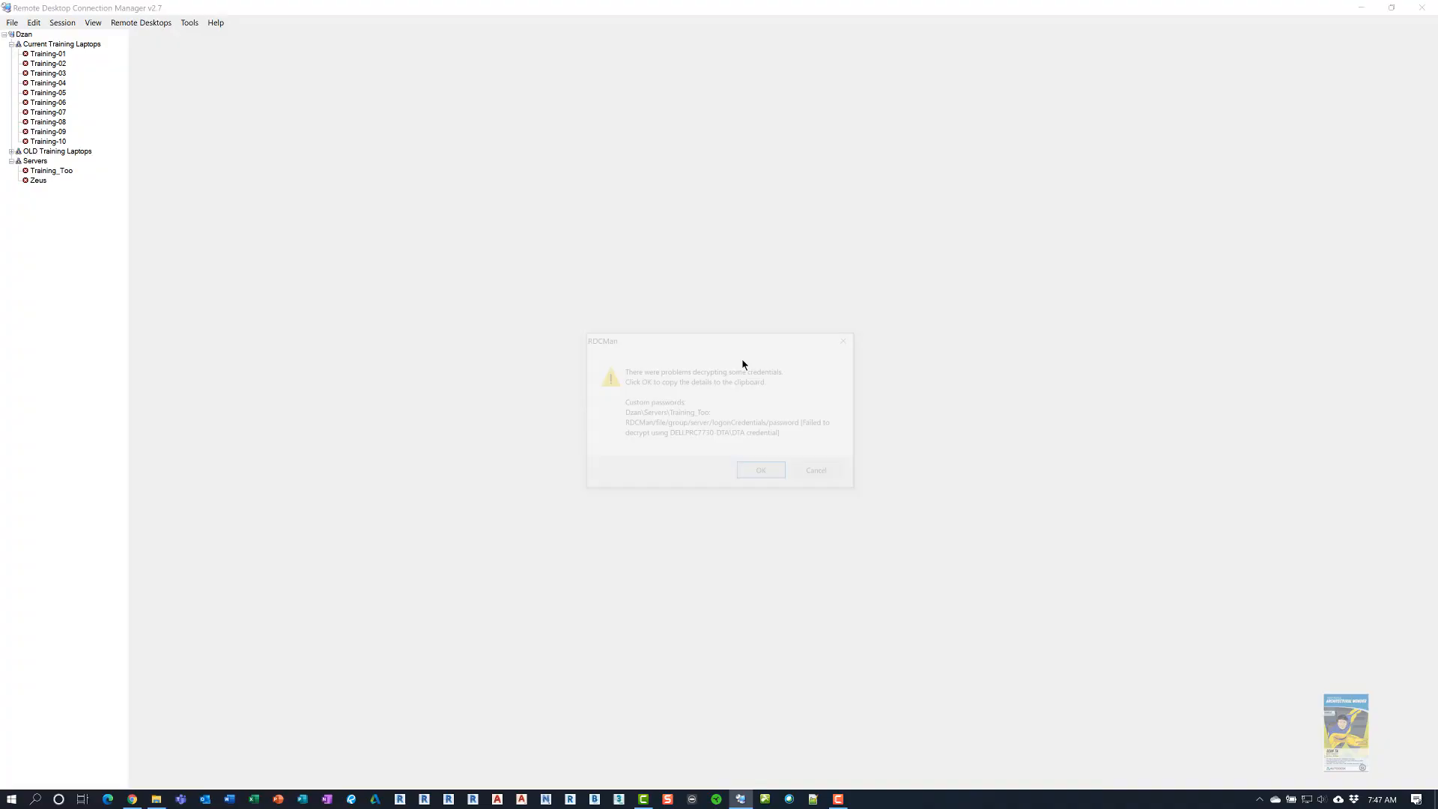
pyautogui.click(777, 471)
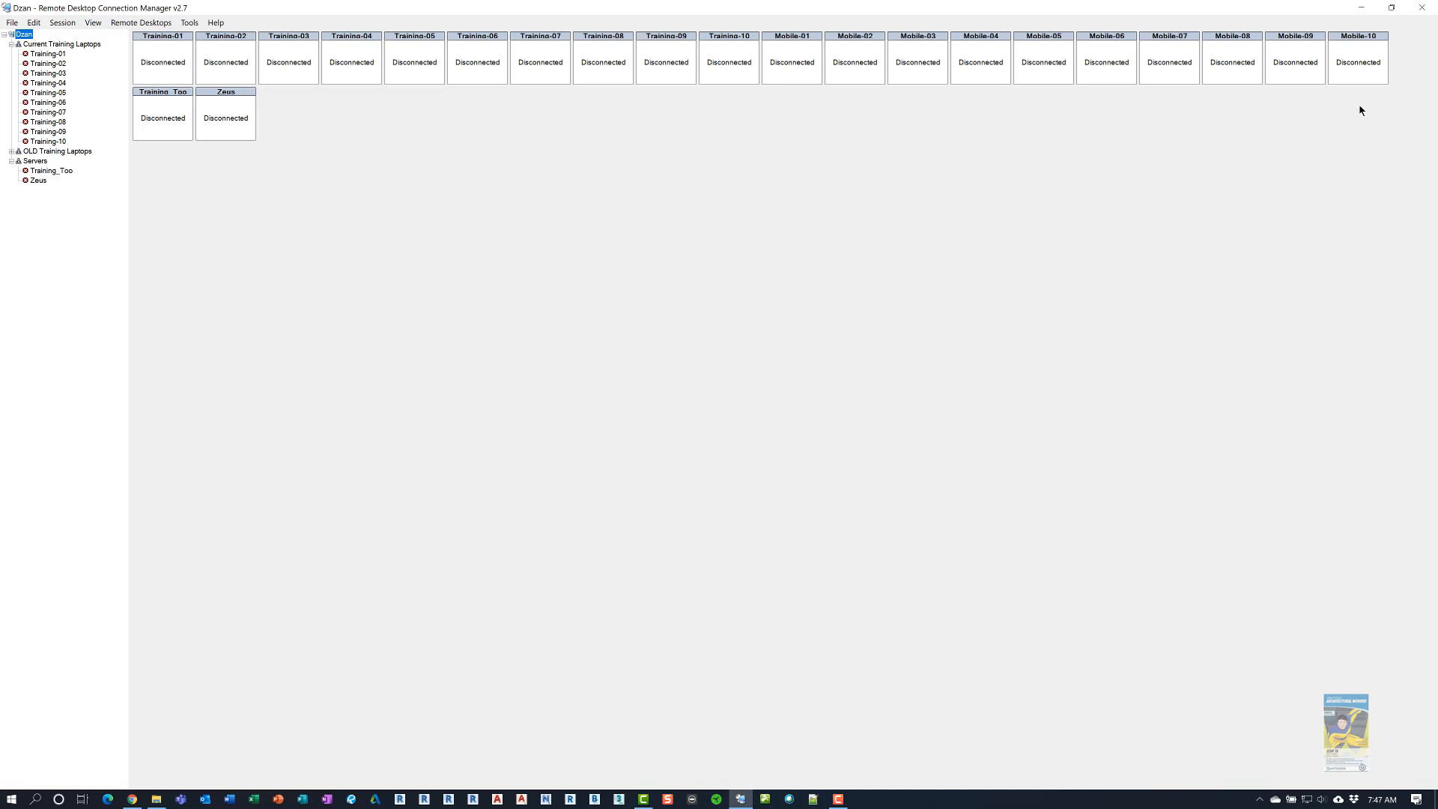
pyautogui.click(1422, 7)
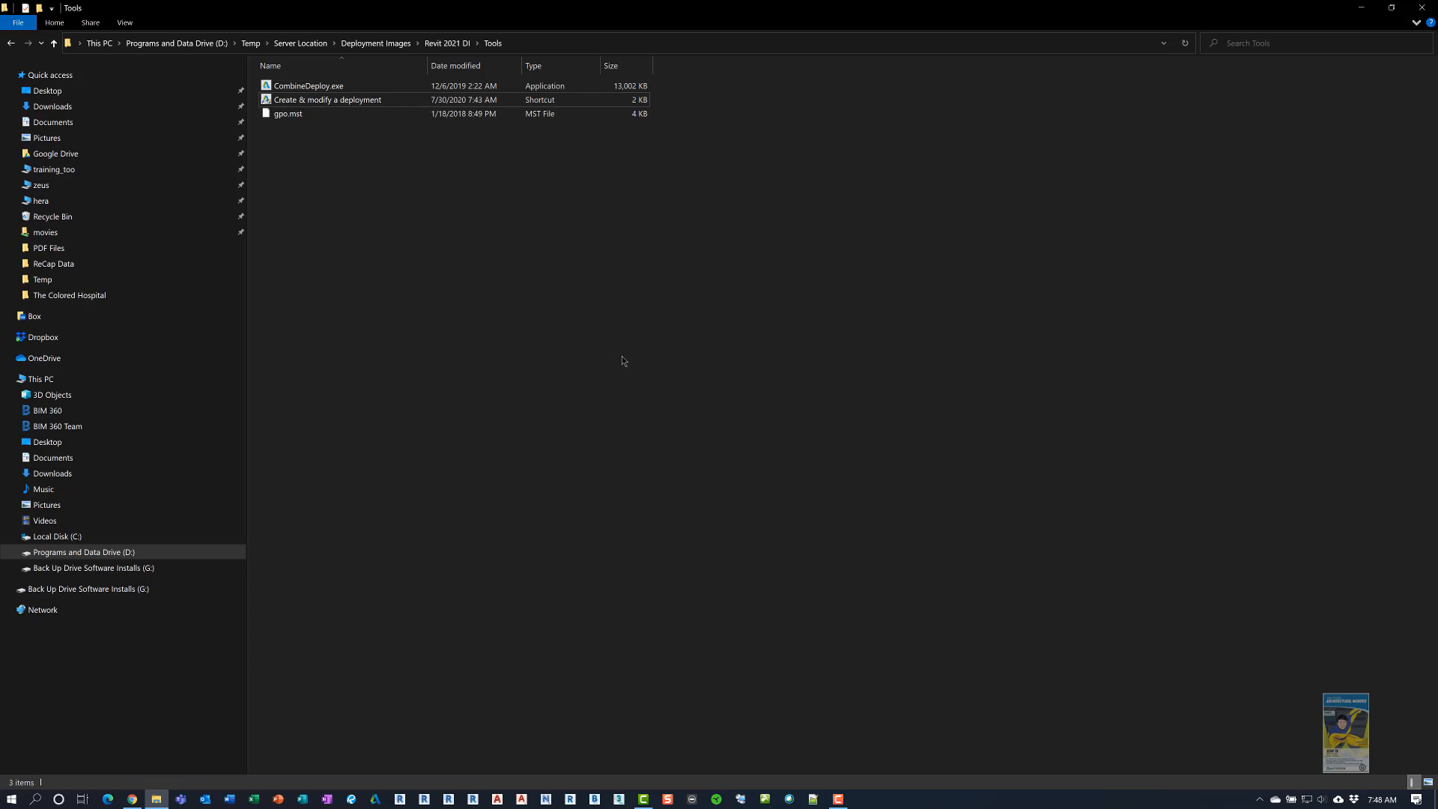
# In File Explorer, go back to the Revit 2021 DI folder to view the deployment contents, and close the window
pyautogui.click(434, 45)
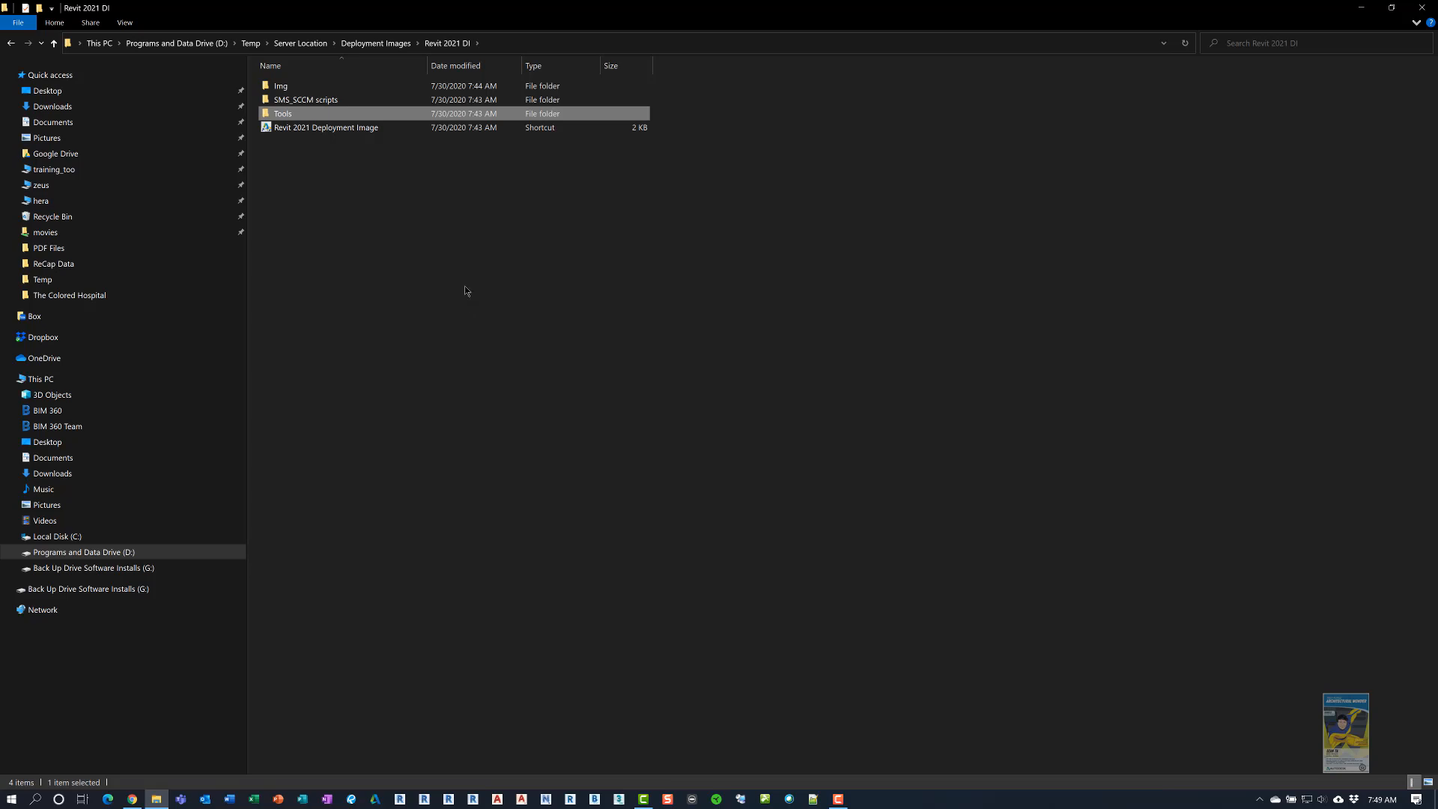
pyautogui.click(754, 283)
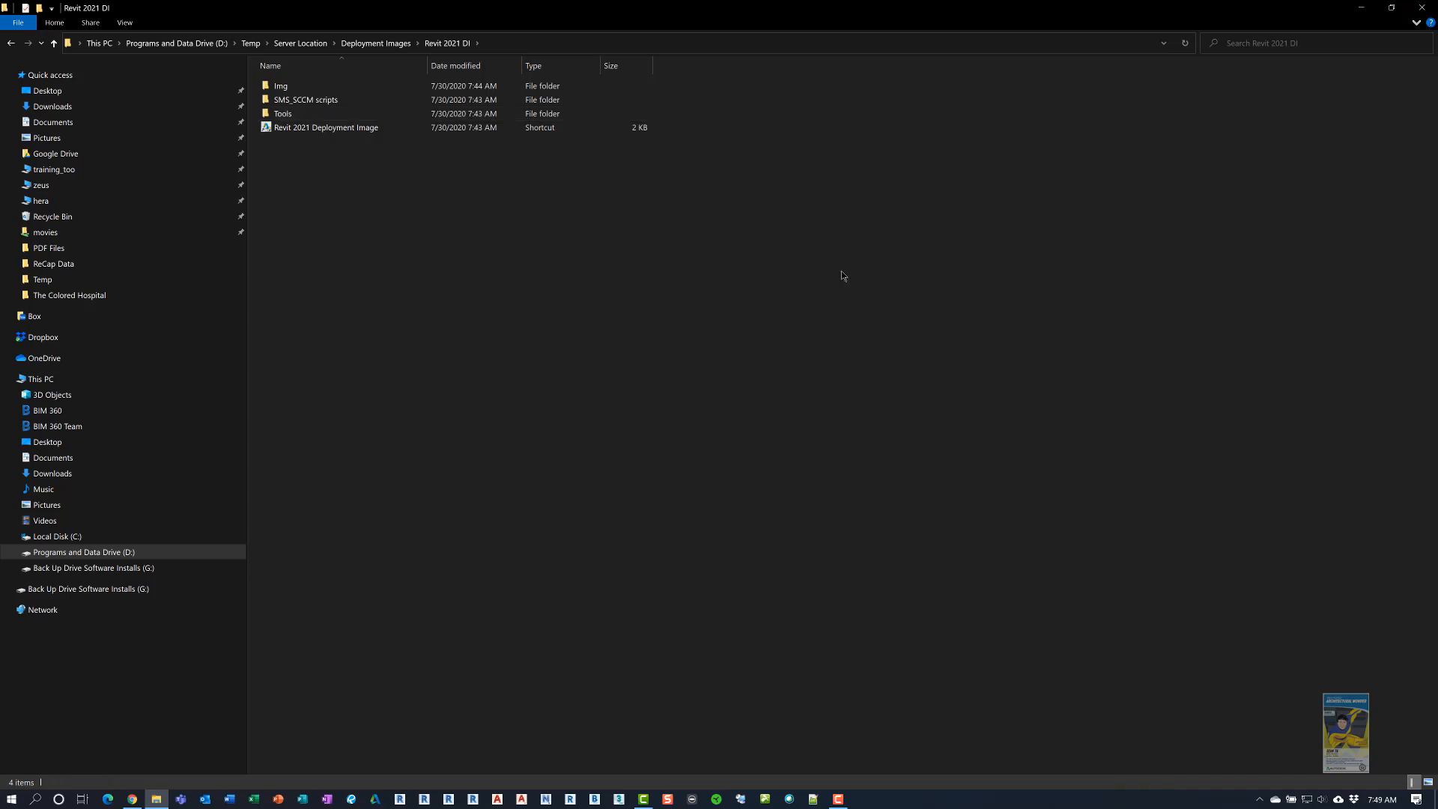
pyautogui.click(1421, 9)
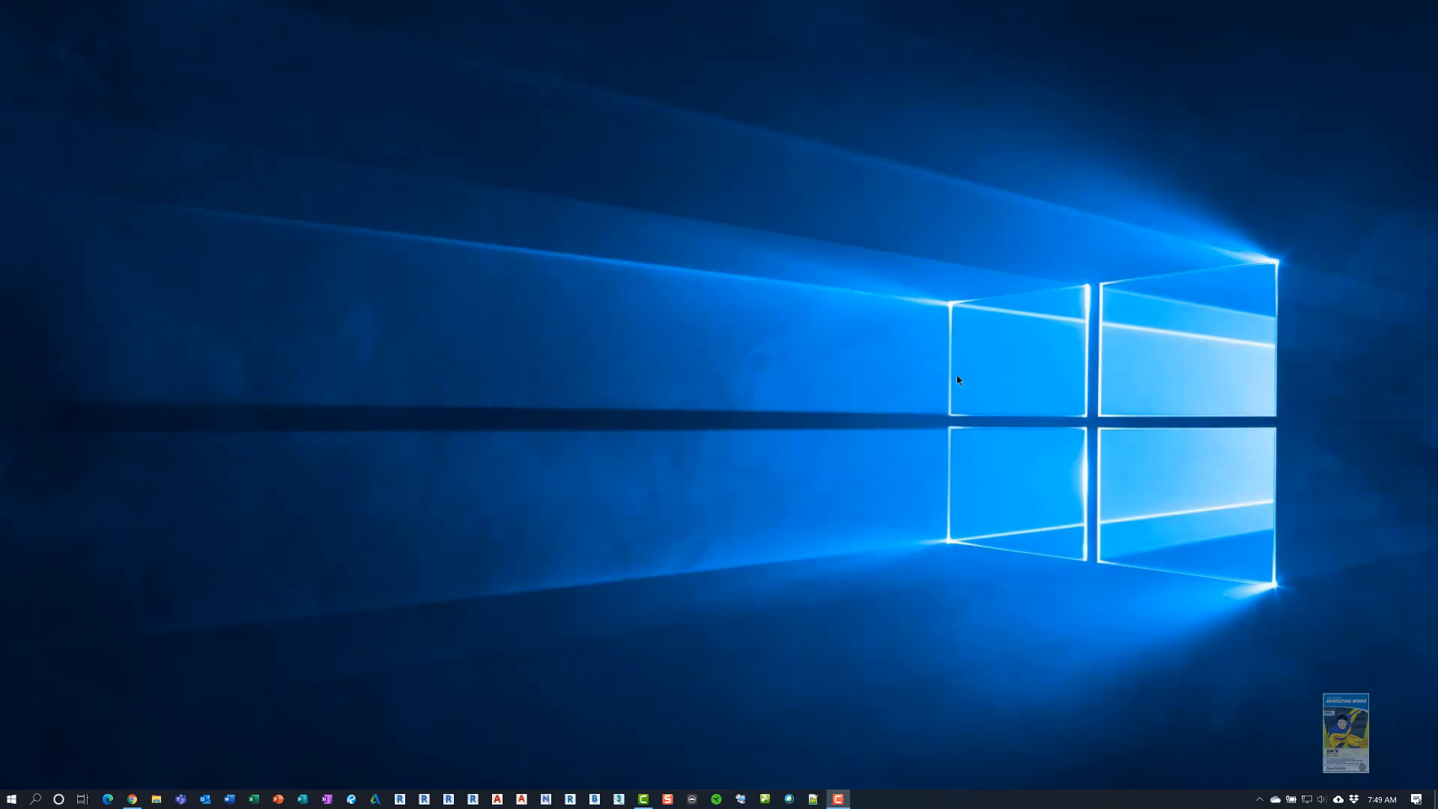